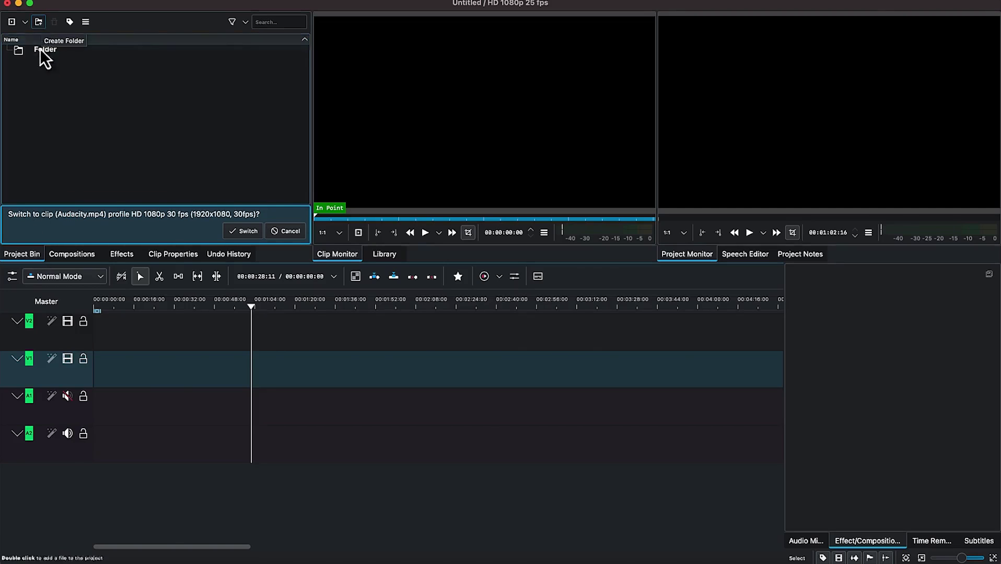
Import Audacity.mp4 from the Audacity tutorial folder into the project bin.
right_click(49, 91)
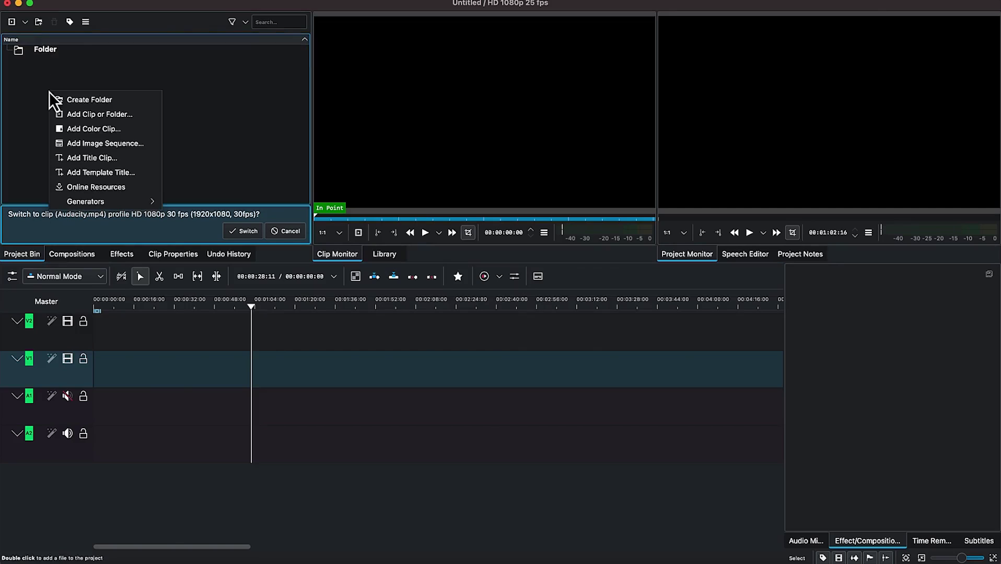
click(74, 119)
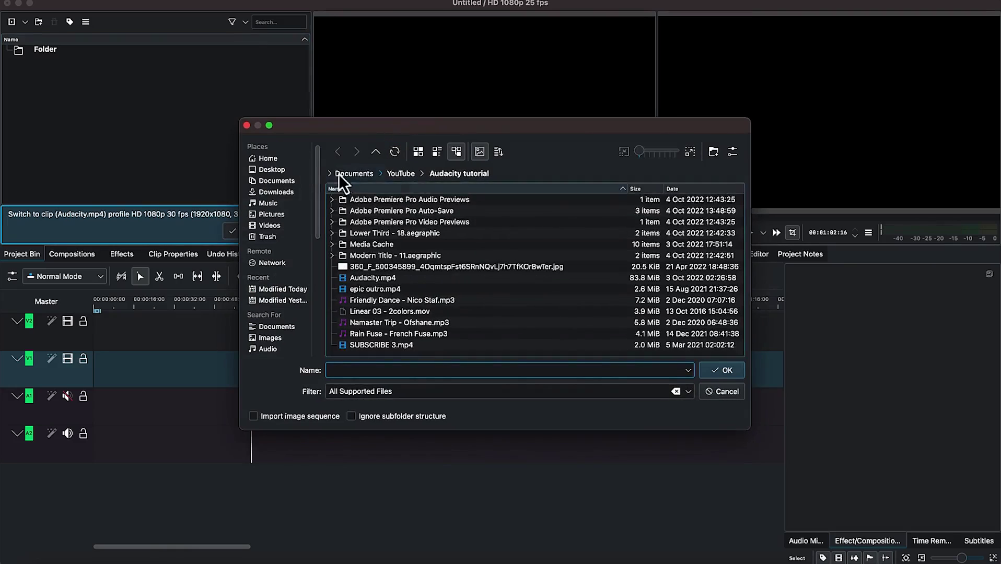
click(380, 278)
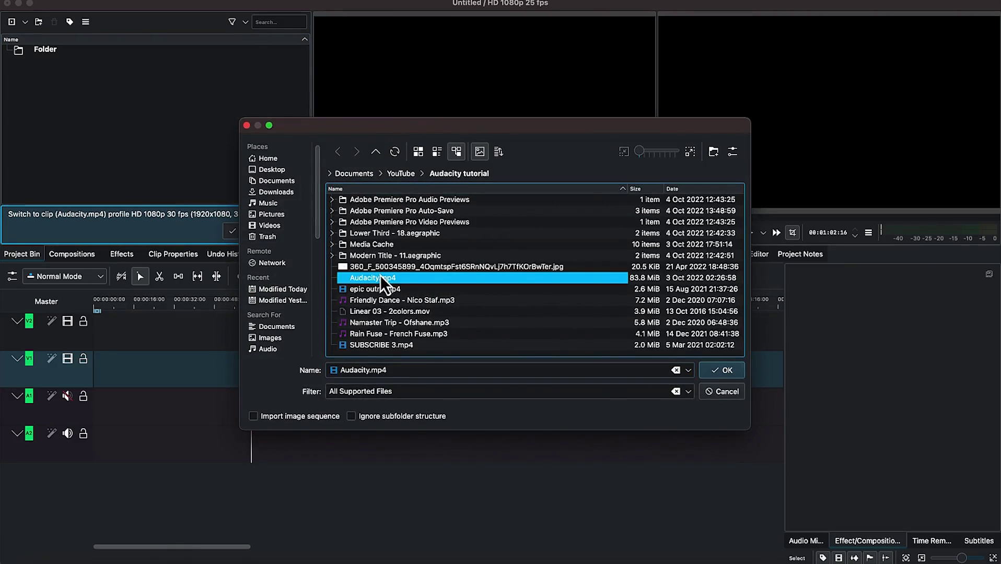
click(721, 371)
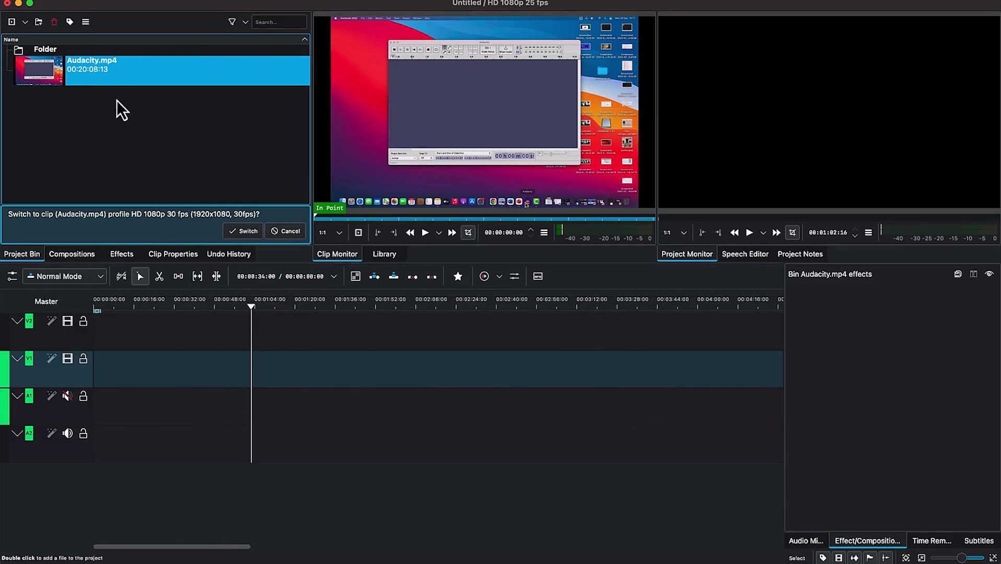
Place Audacity.mp4 at the start of track V1 and give it a 3-second fade-in.
drag(74, 73, 138, 368)
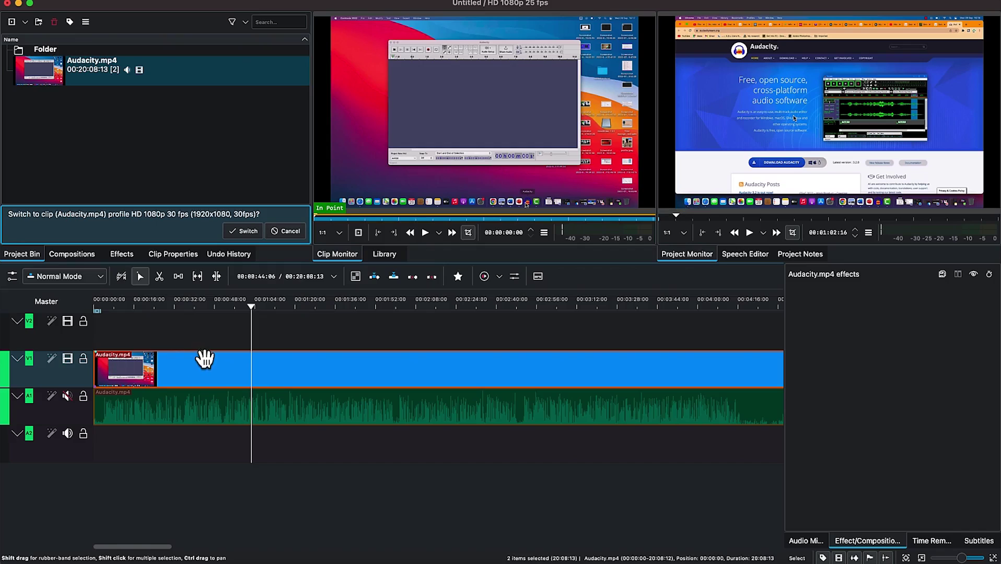
drag(95, 356, 102, 365)
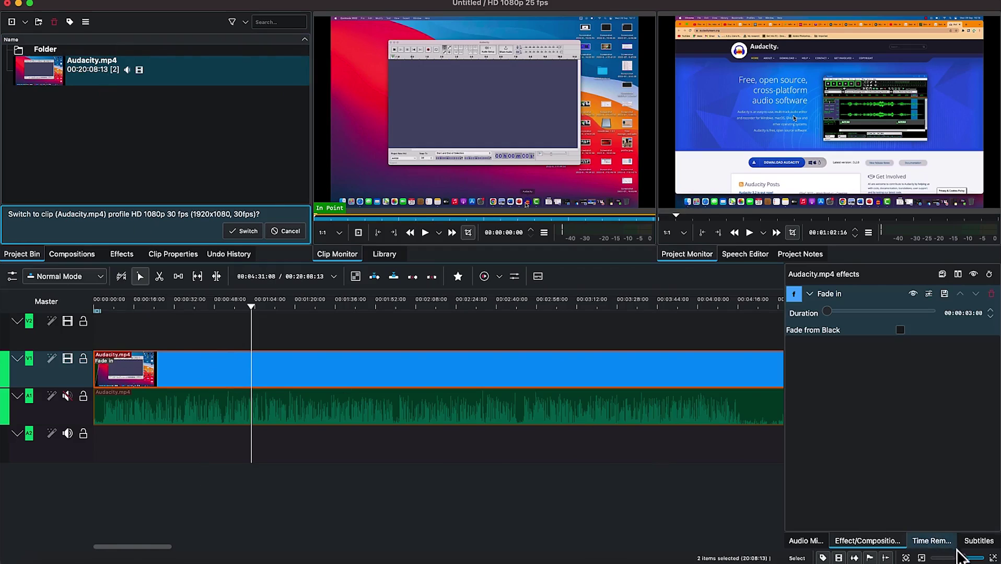
drag(961, 558, 947, 559)
Mark a zone in the source clip with the in point at 00:04:32:23 and the out point at 00:12:15:19.
mouse_move(519, 197)
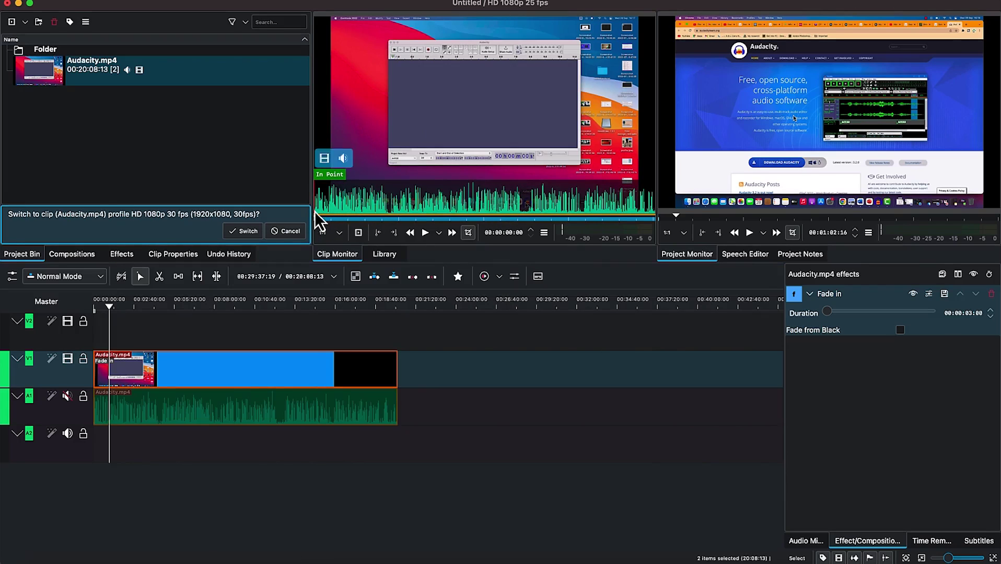
drag(316, 216, 391, 218)
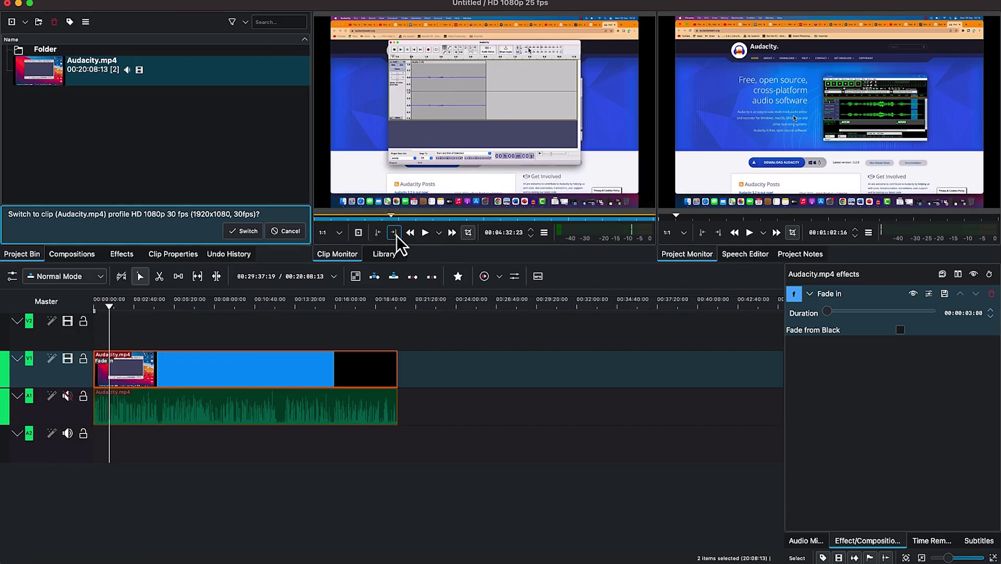
click(395, 234)
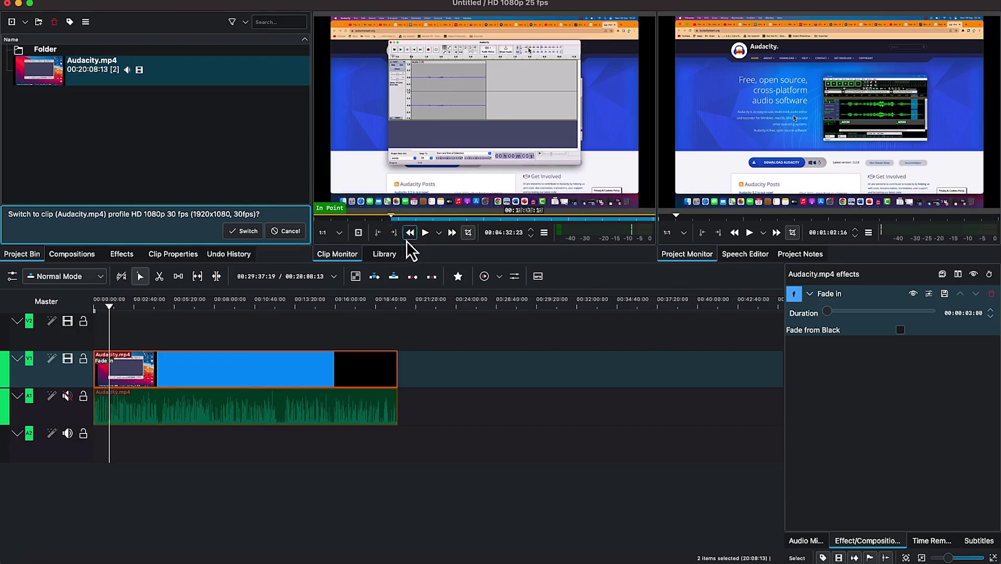
mouse_move(396, 222)
drag(393, 217, 523, 225)
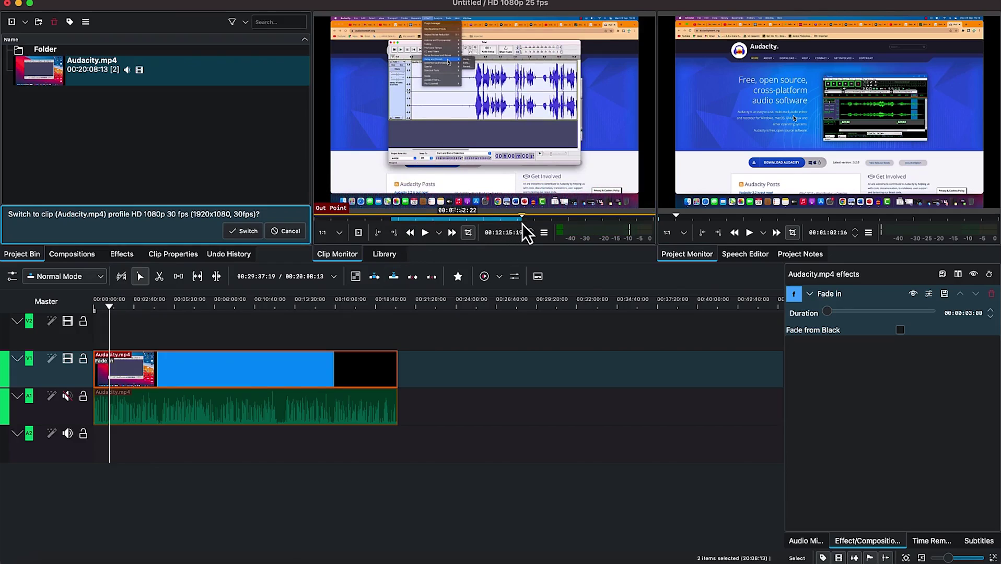
Insert the marked zone after the first clip, video only on track V1 and audio only on track A1.
mouse_move(492, 160)
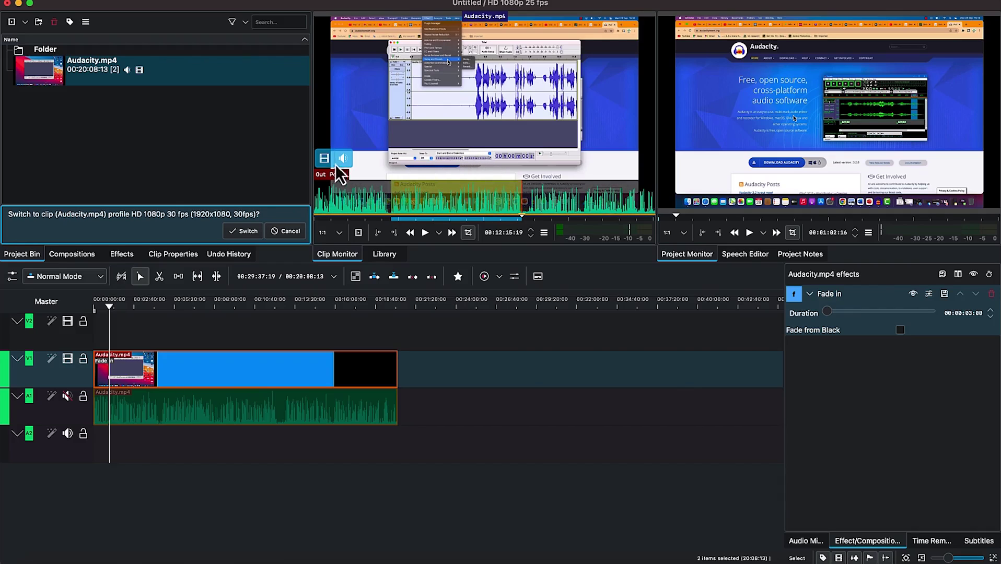
drag(381, 235, 439, 362)
mouse_move(356, 164)
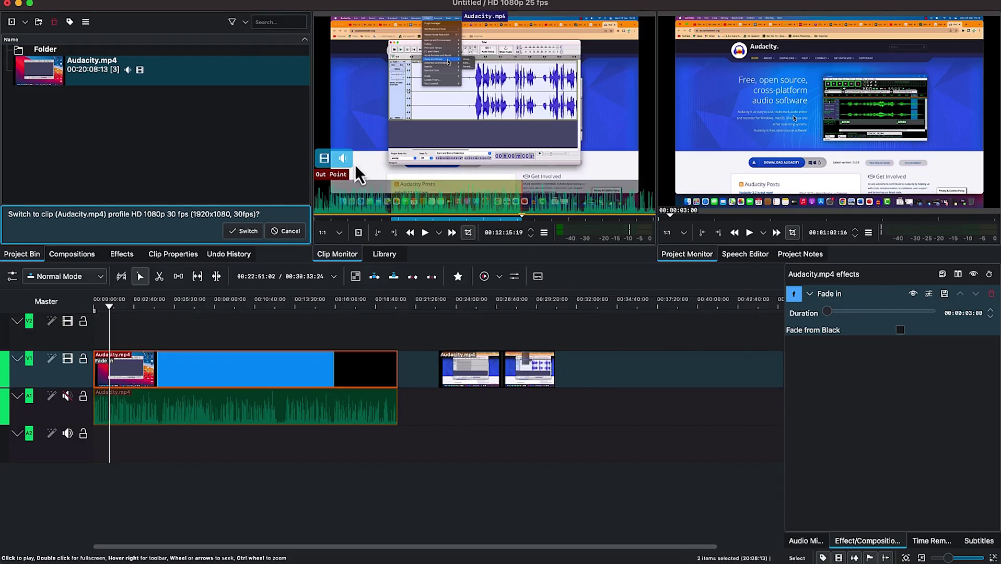
drag(343, 158, 552, 408)
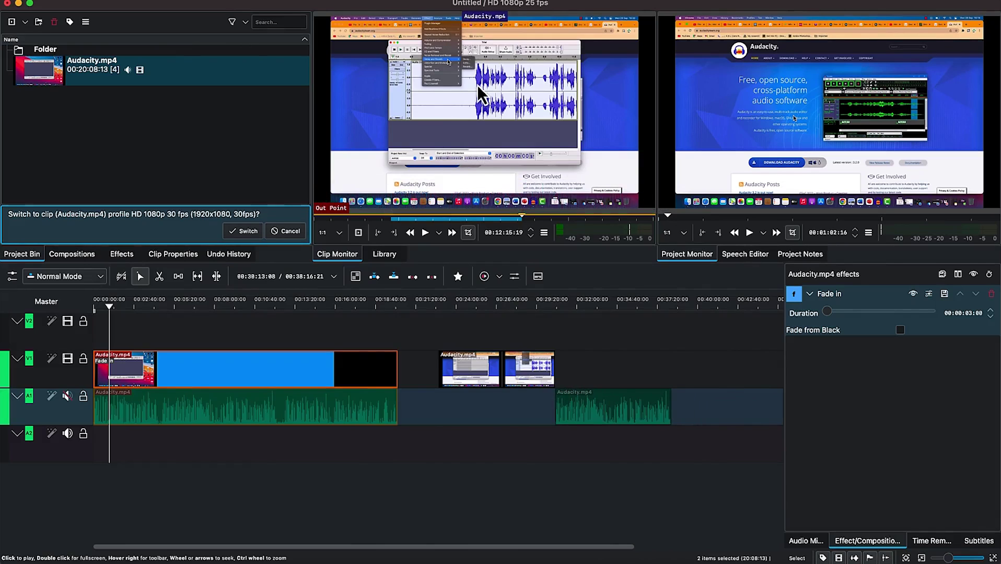
Insert the marked zone with both video and audio after the audio-only segment on the timeline.
drag(593, 299, 684, 403)
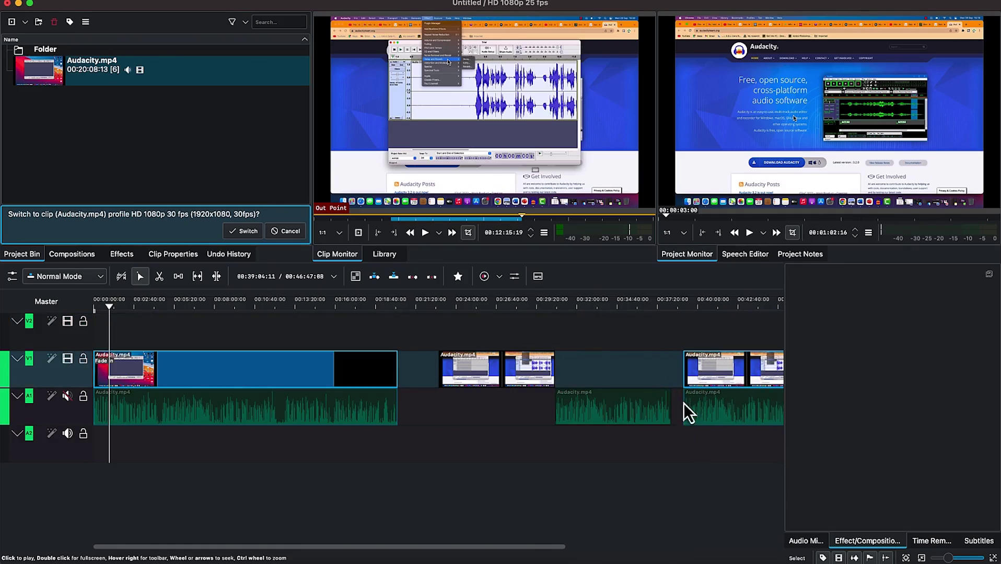
drag(515, 553, 570, 555)
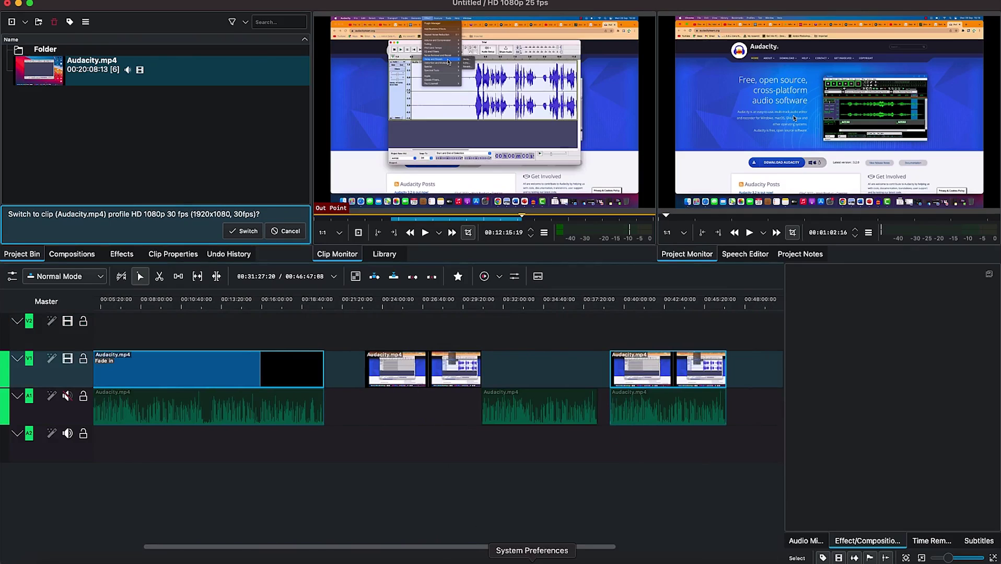
drag(485, 555, 336, 555)
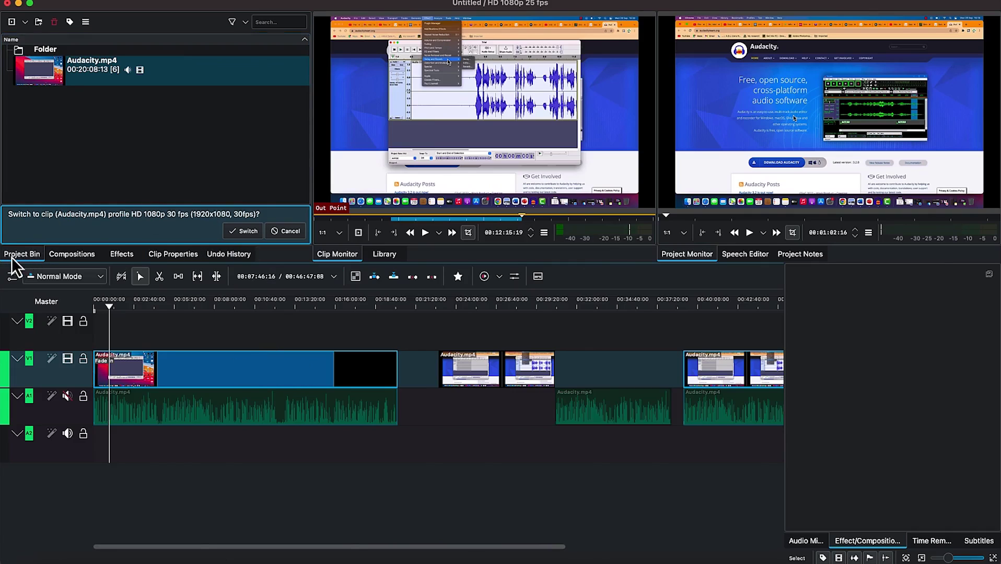
Start a new title clip and add the text "Welcome to My Channel".
right_click(61, 122)
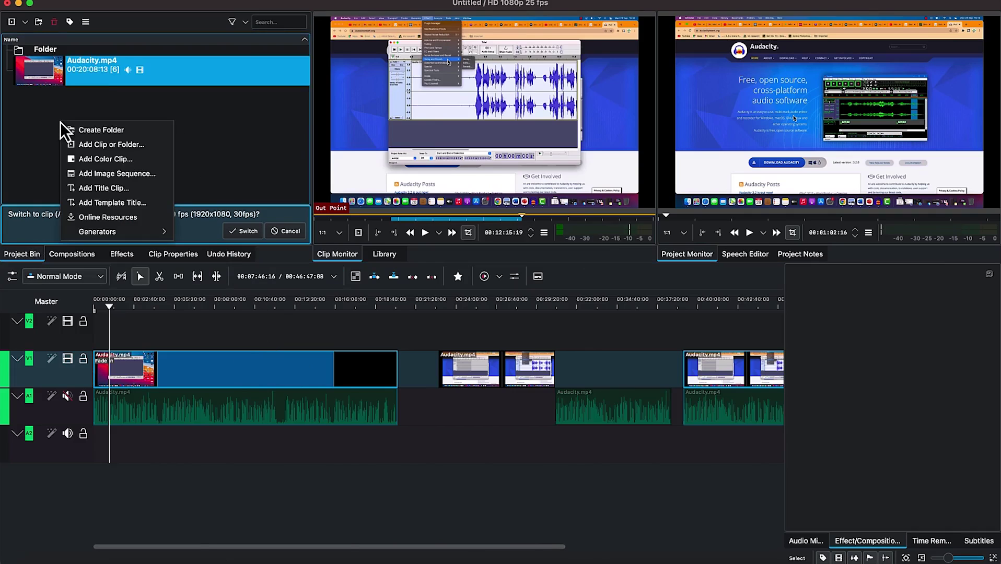
click(110, 192)
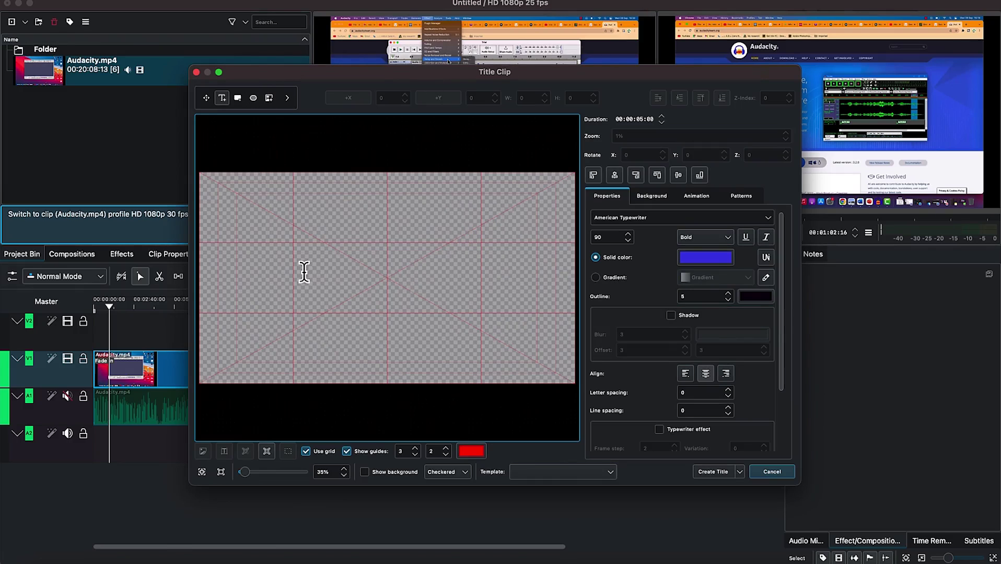
click(275, 262)
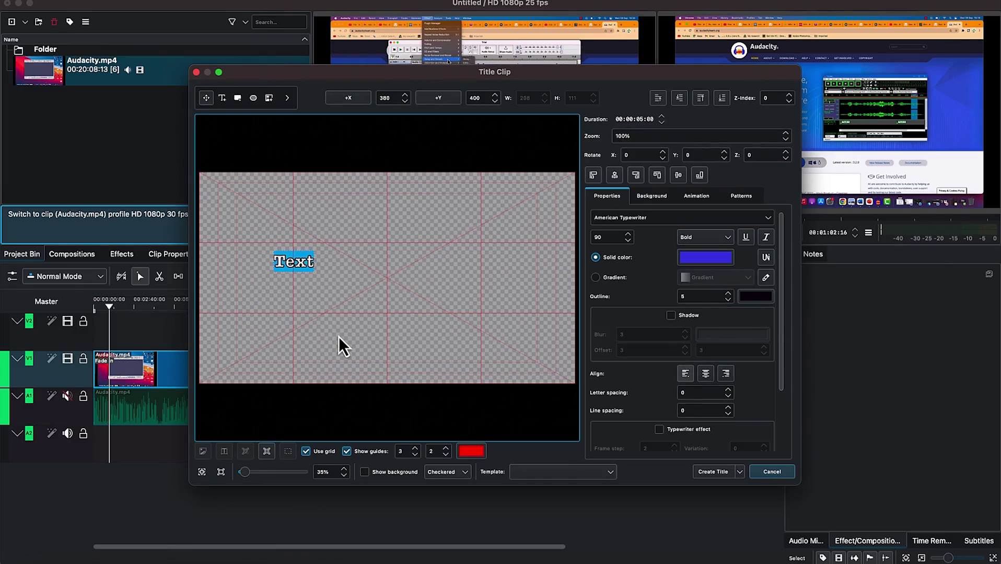
text(Welc)
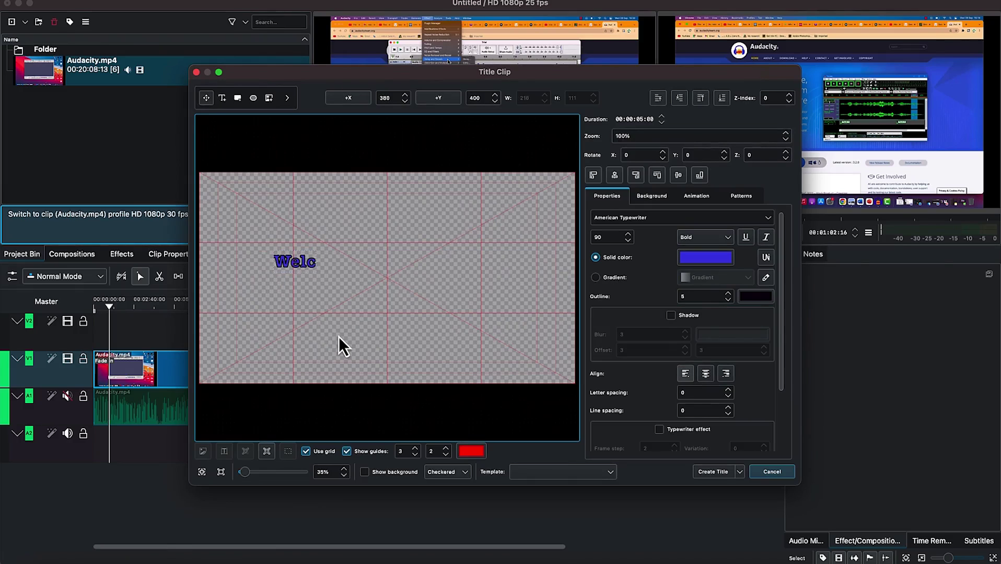
text(ome to My)
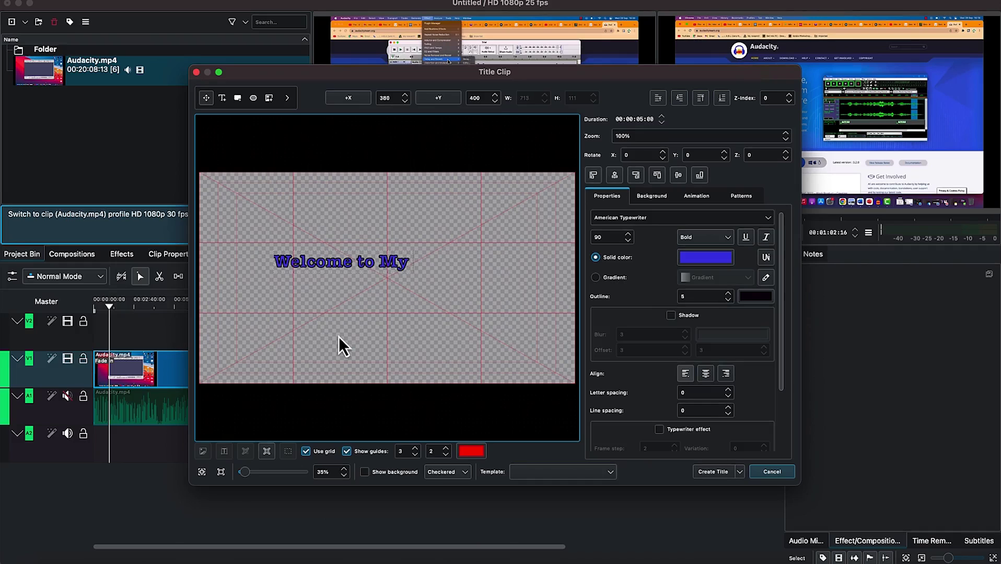
text( Channel)
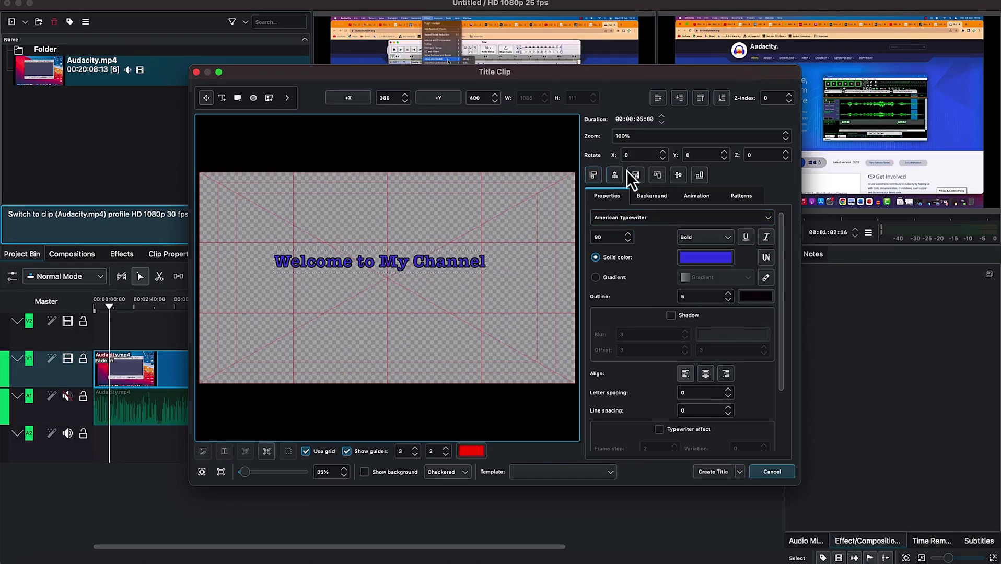
Try the frame alignment options on the title text and center it horizontally and vertically.
click(594, 176)
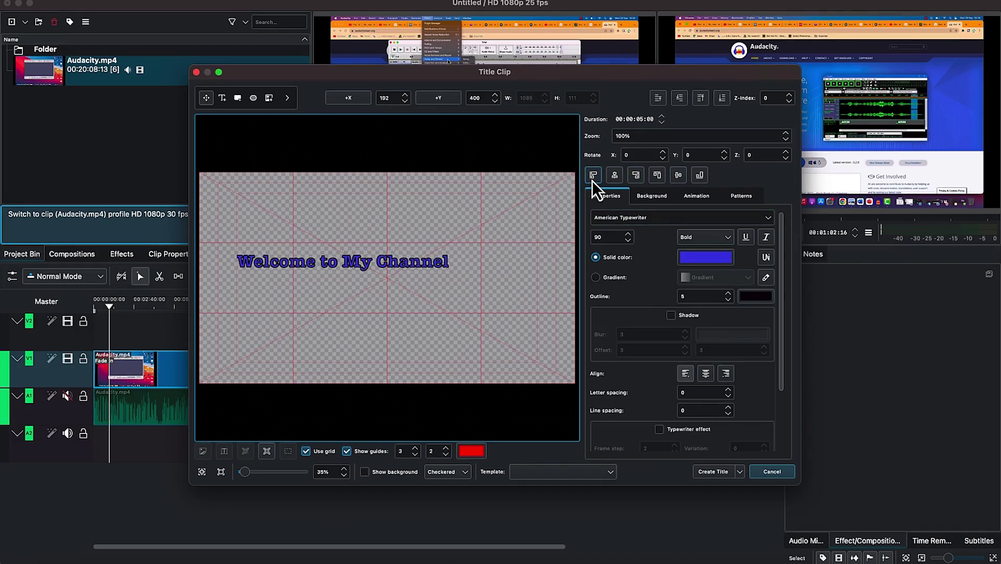
click(659, 176)
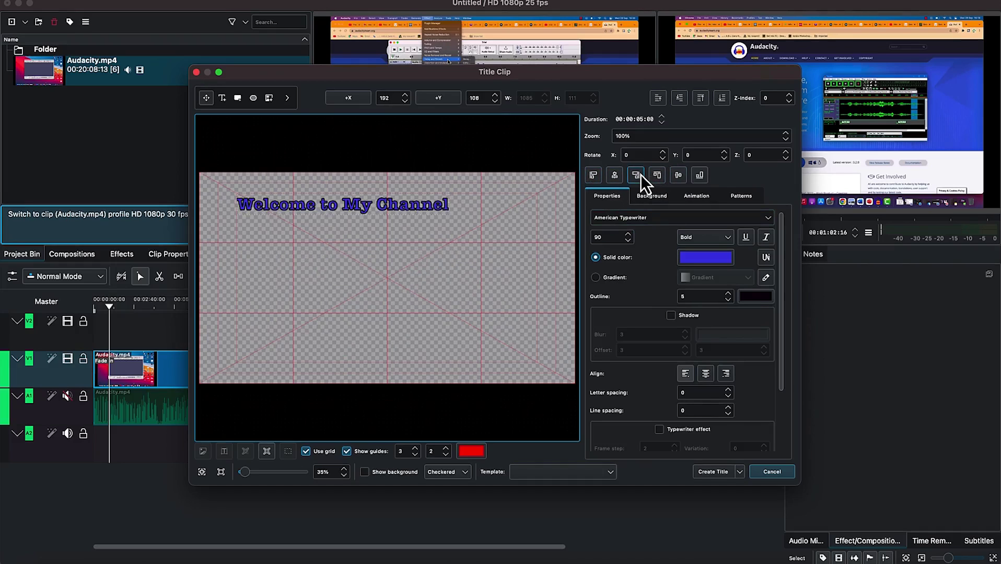
click(641, 174)
click(614, 176)
click(679, 176)
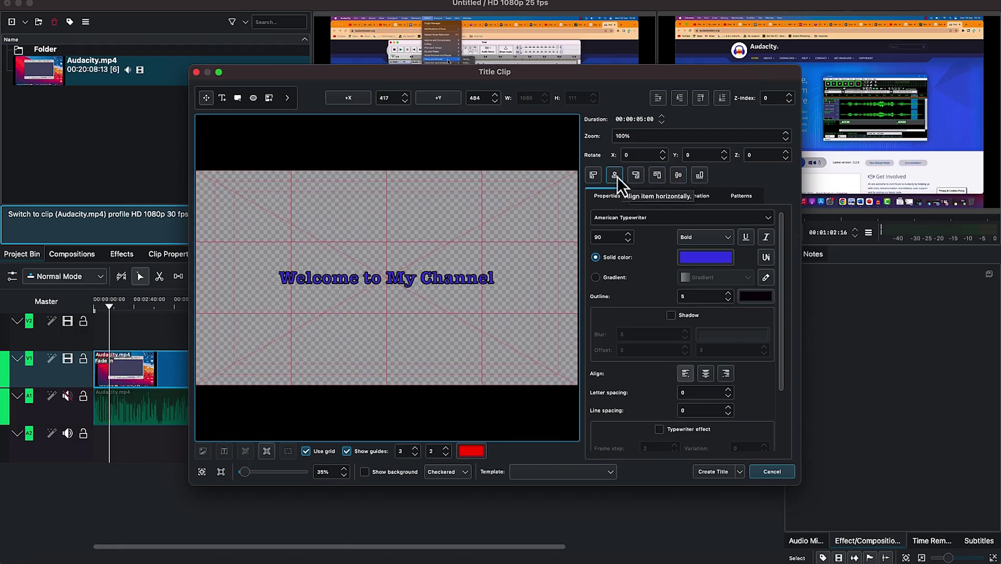
click(592, 175)
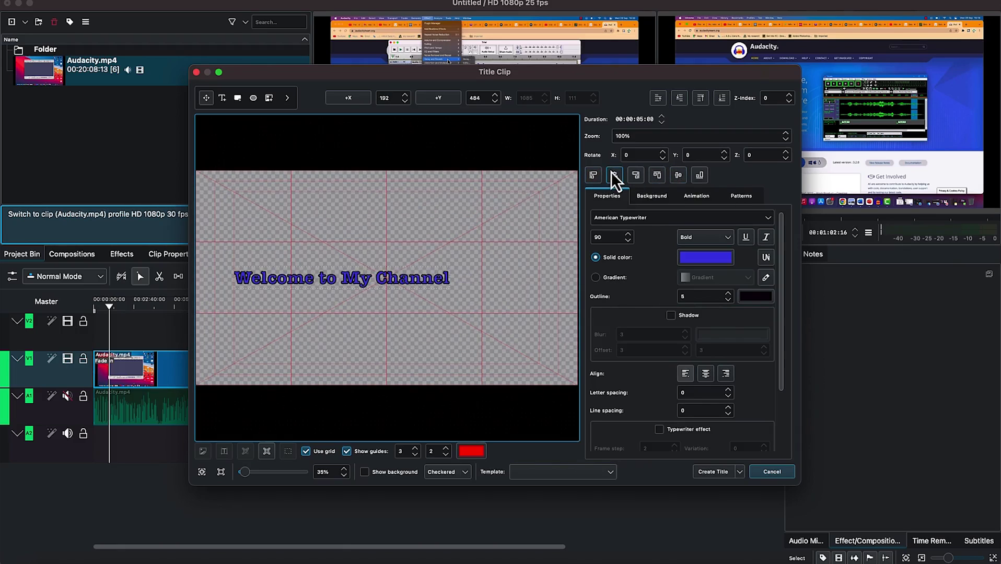
click(612, 173)
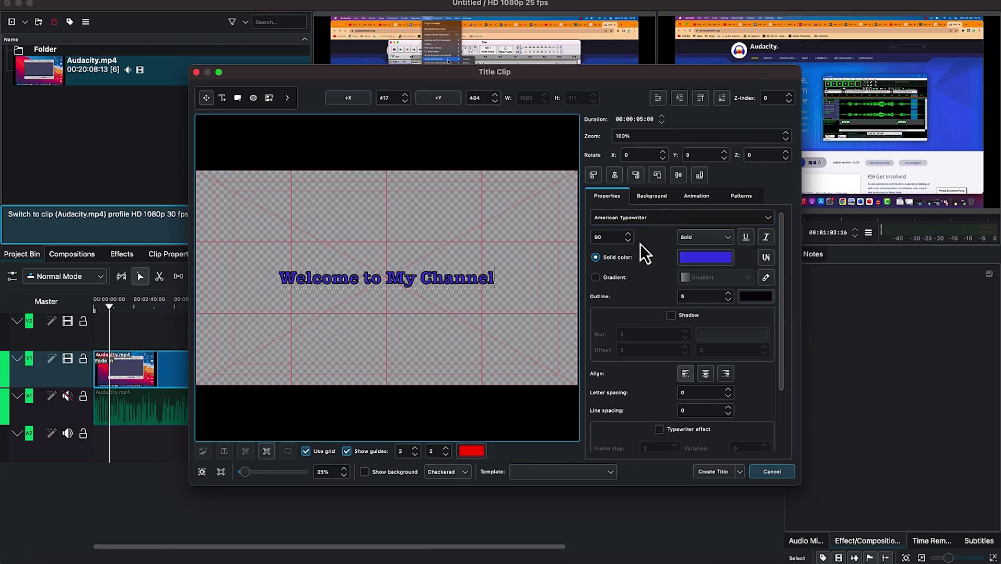
Set the title text's font size to 120.
drag(619, 238, 571, 239)
text(120)
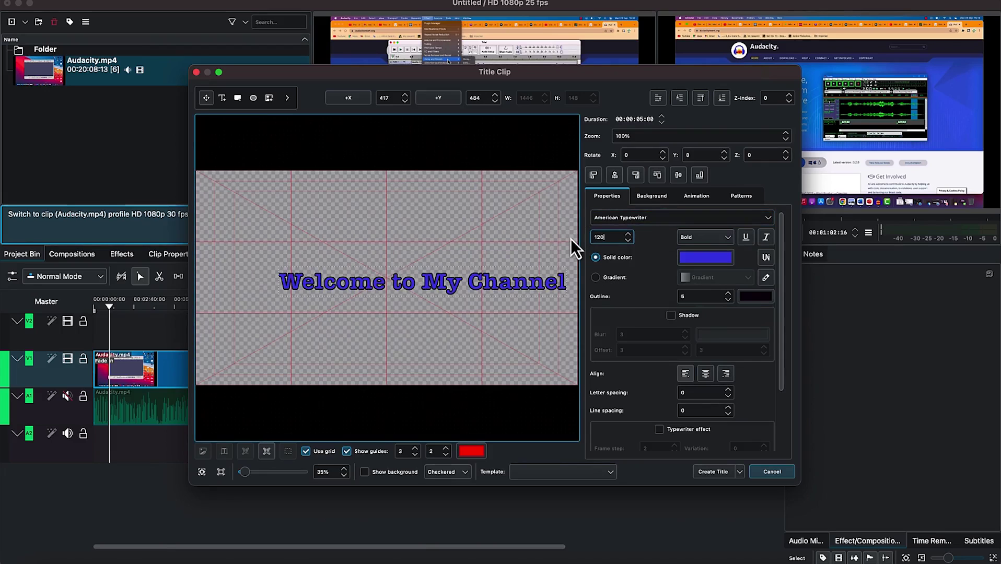
click(571, 239)
Pick green as the title text's solid color, then switch its fill to the existing green-to-blue gradient.
click(724, 262)
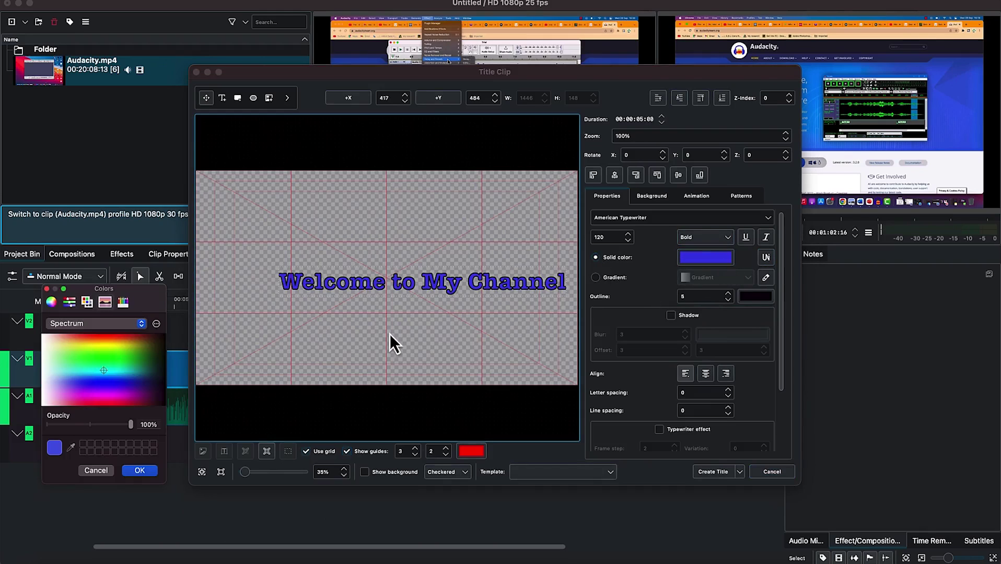
click(82, 358)
click(609, 280)
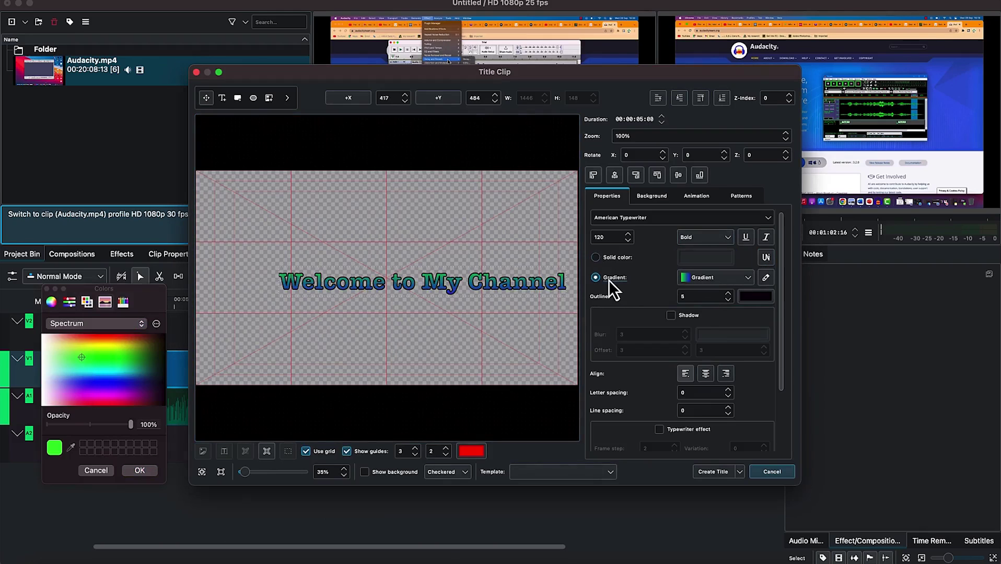
click(128, 473)
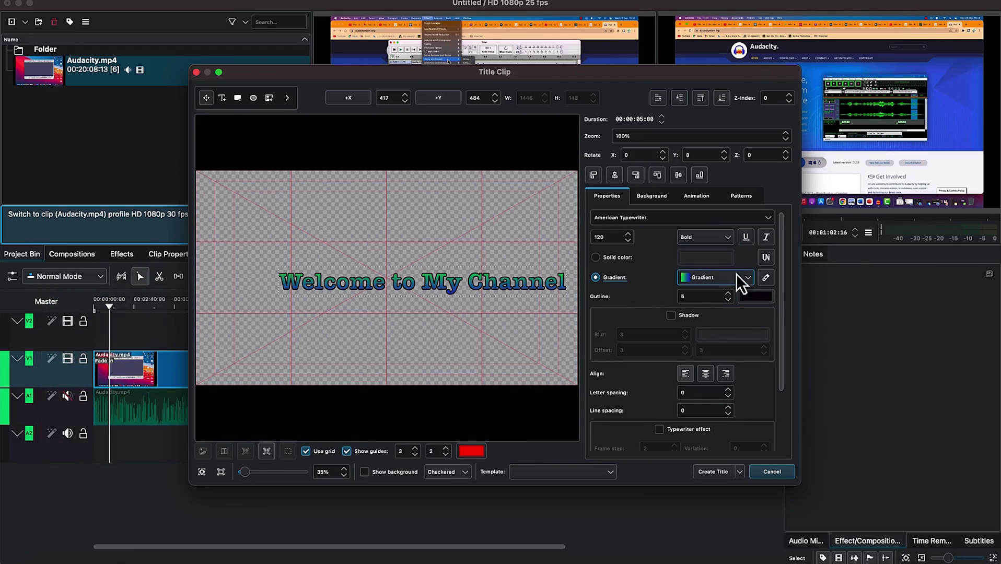
click(750, 278)
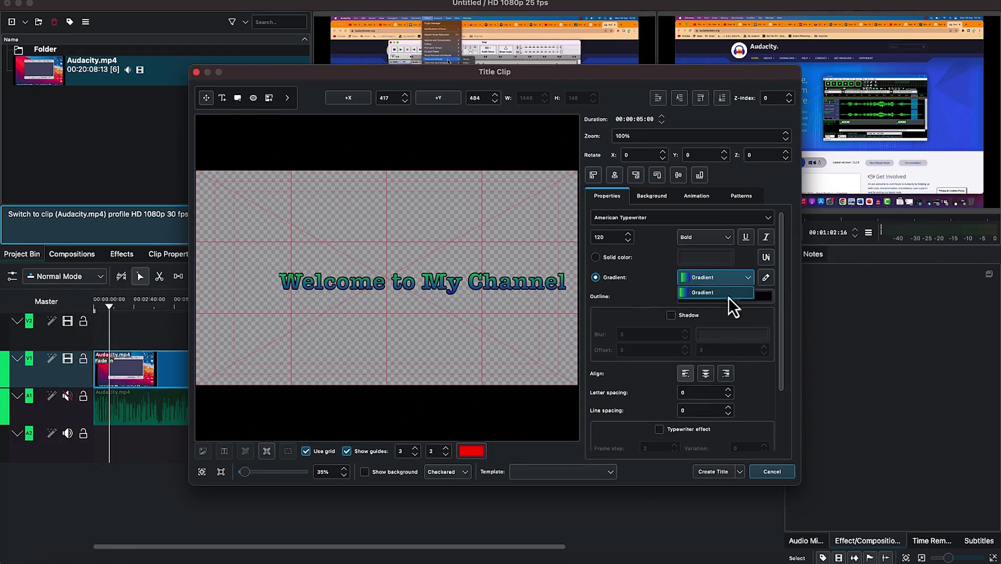
click(729, 297)
Edit the title text's gradient to run from yellow-green as Color 1 to darker green as Color 2.
click(766, 278)
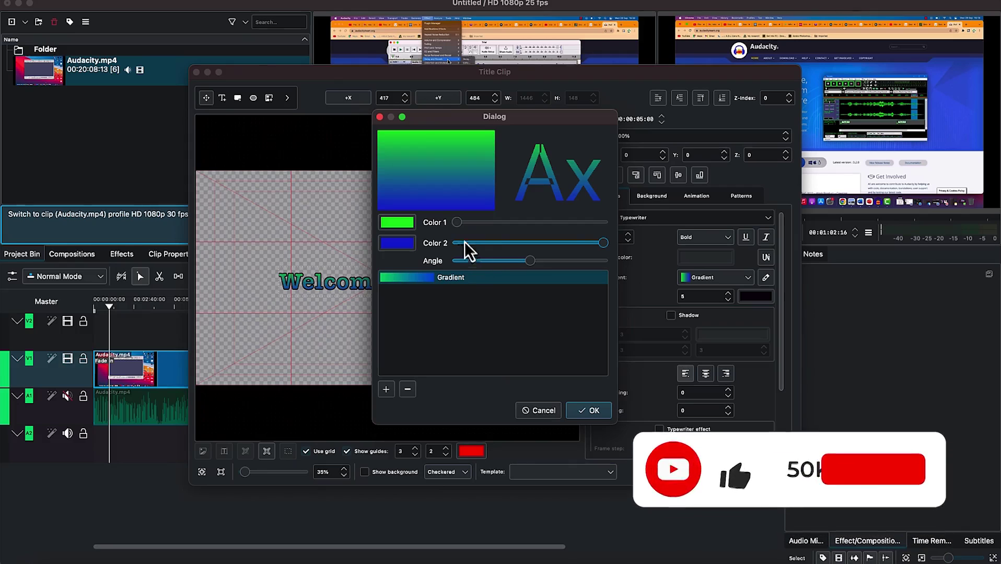
click(405, 222)
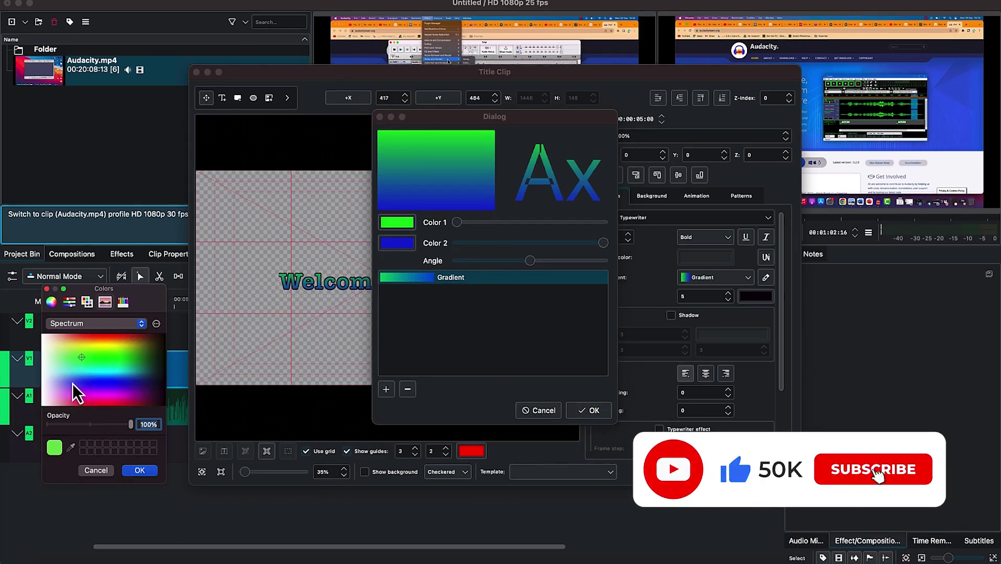
click(80, 351)
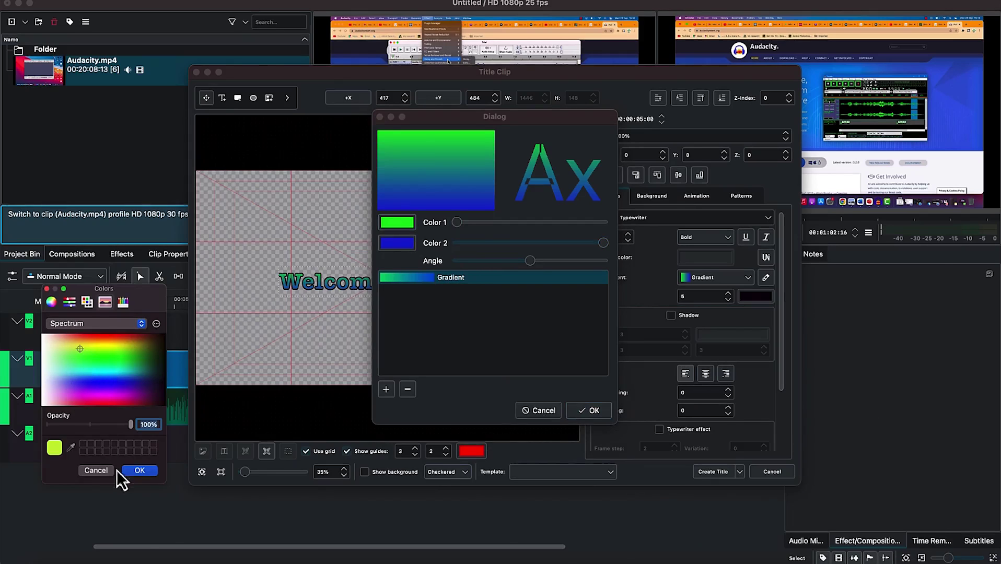
click(137, 471)
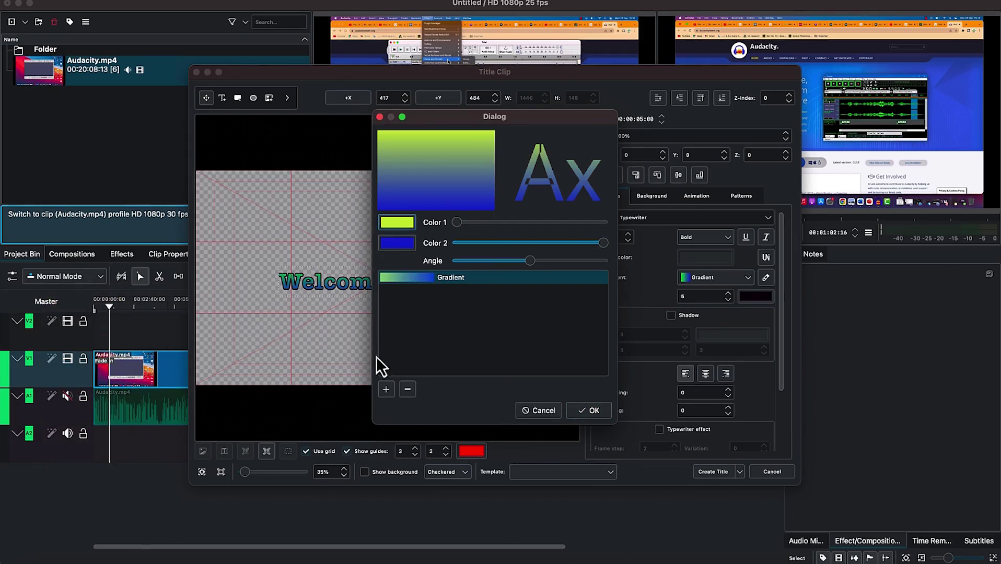
click(387, 248)
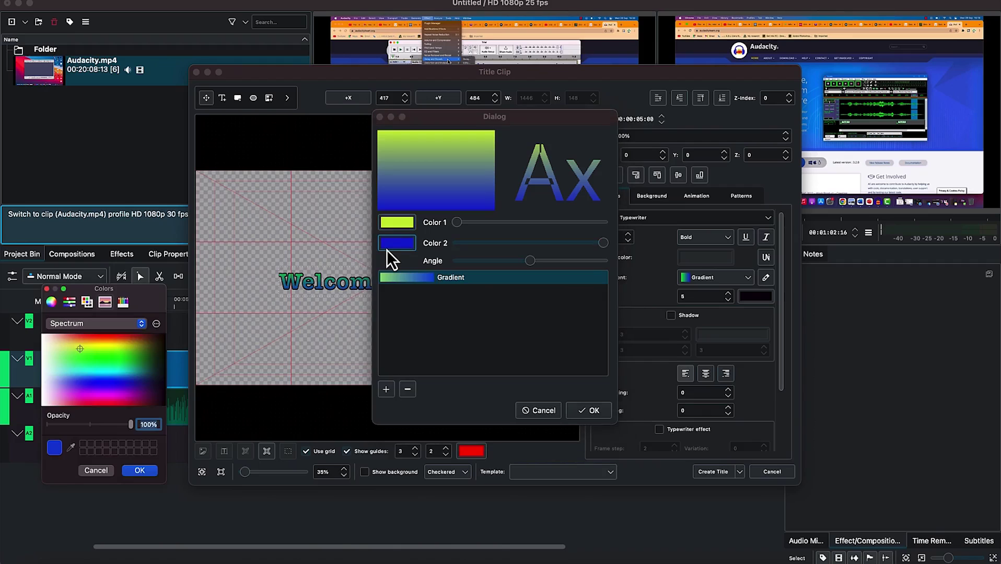
click(138, 358)
click(142, 474)
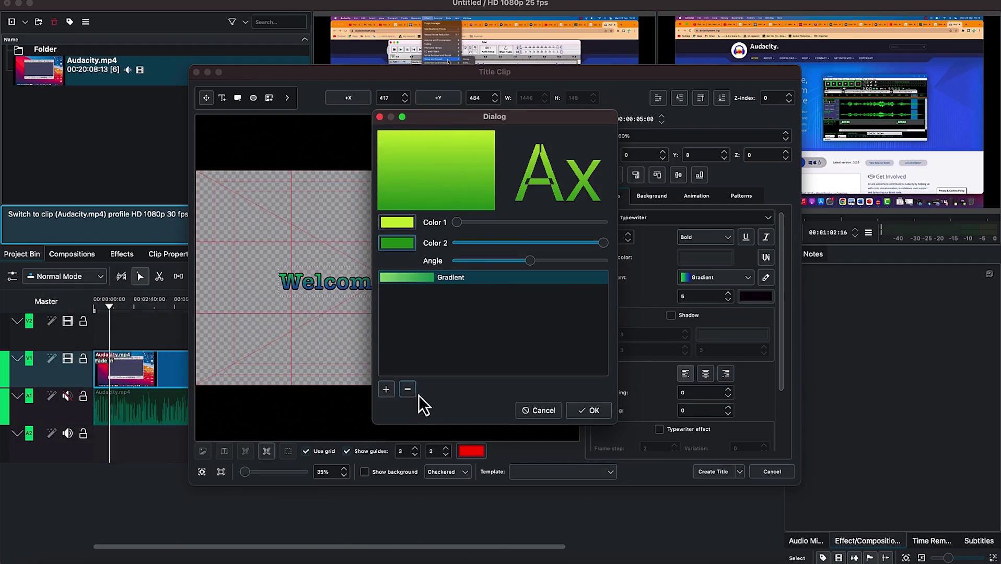
click(599, 414)
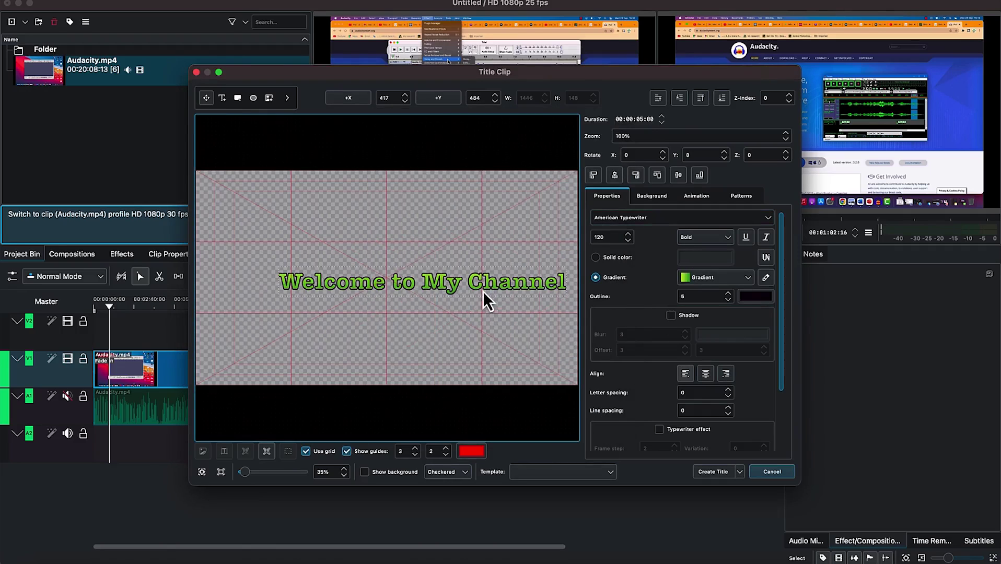
Center the title text vertically, align it to the frame's left margin, and make it underlined and italic.
click(680, 173)
click(599, 176)
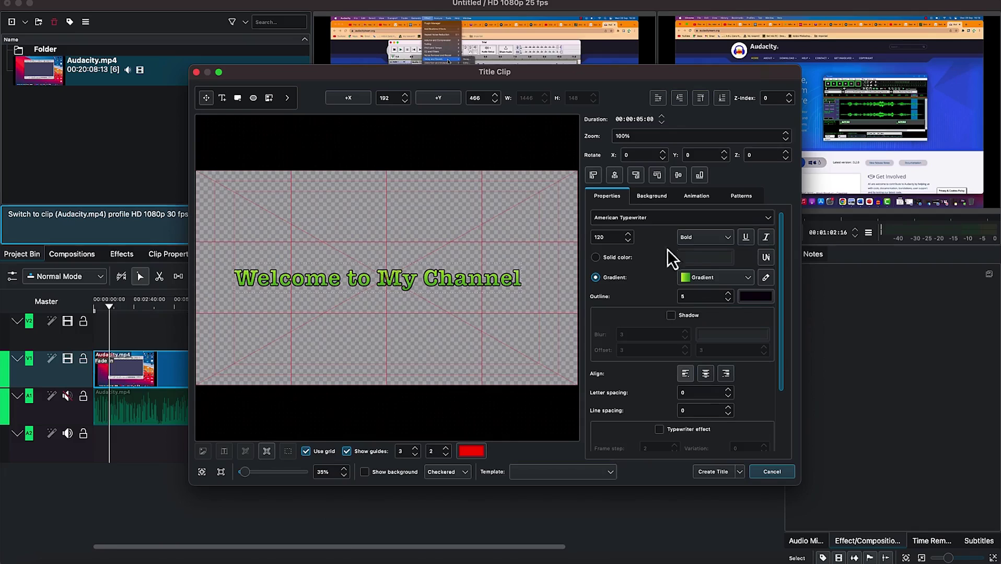
click(695, 239)
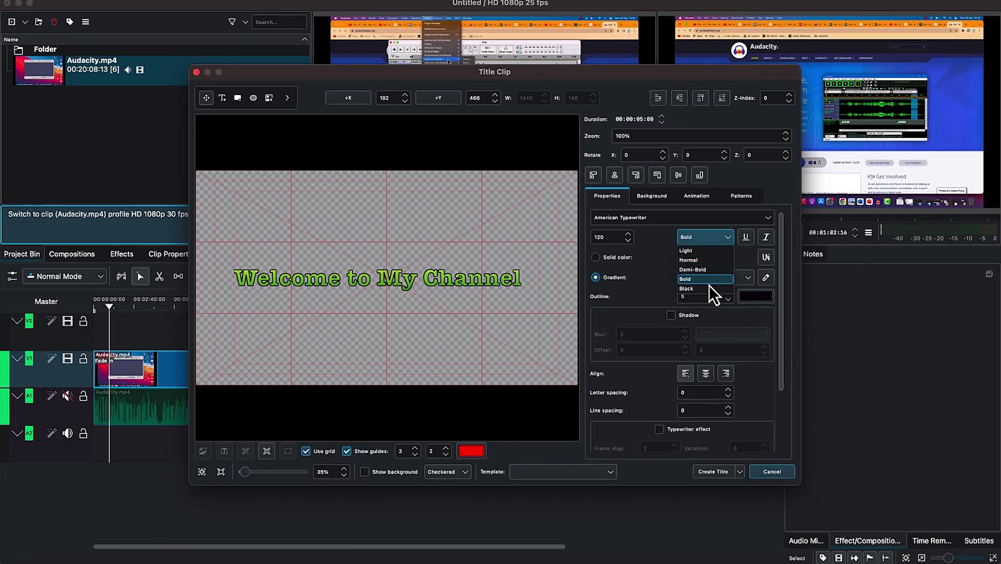
click(749, 239)
click(747, 238)
click(746, 238)
click(747, 238)
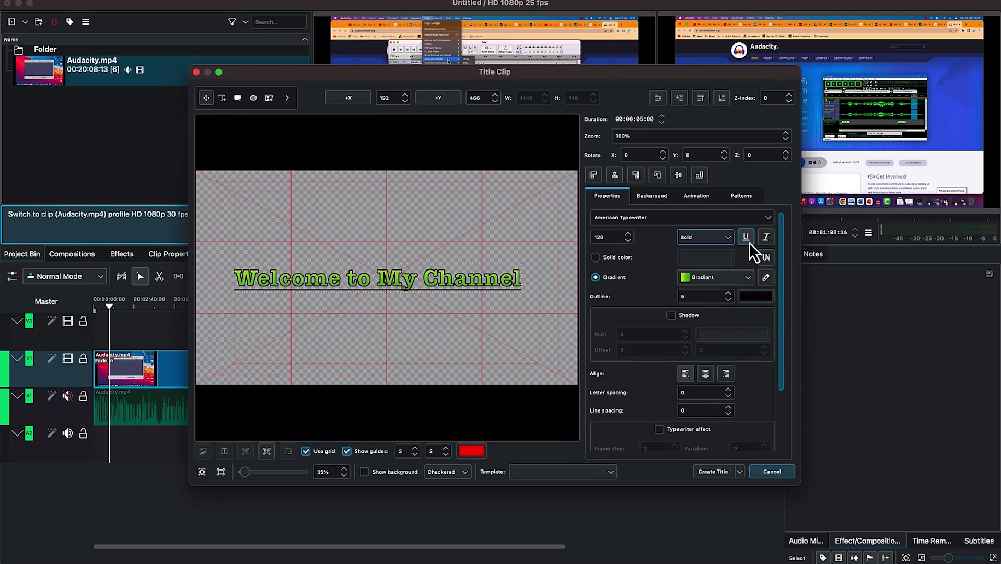
click(767, 238)
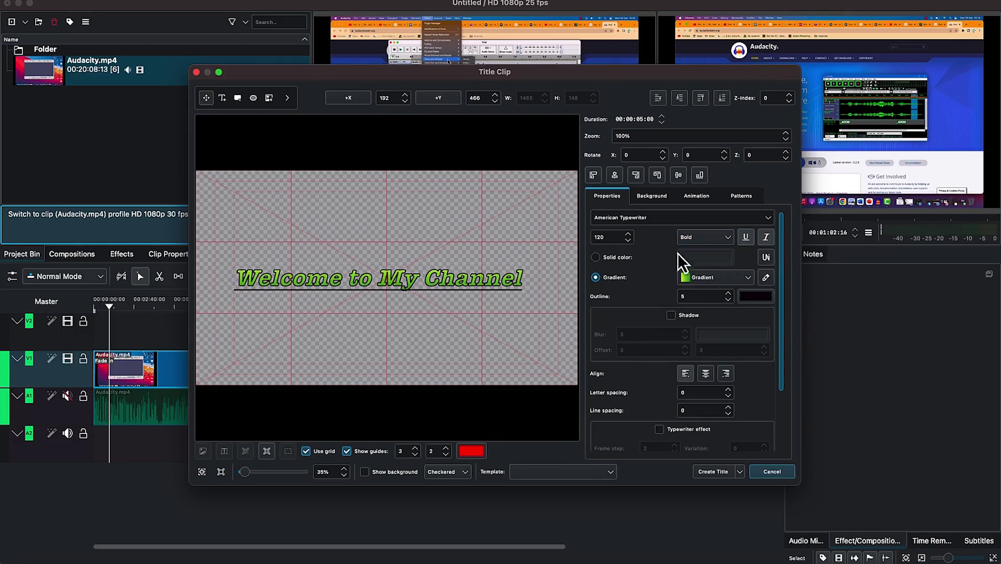
Enable a shadow on the title text with a blur of 14 and a horizontal offset of 12.
scroll(658, 304, down, 2)
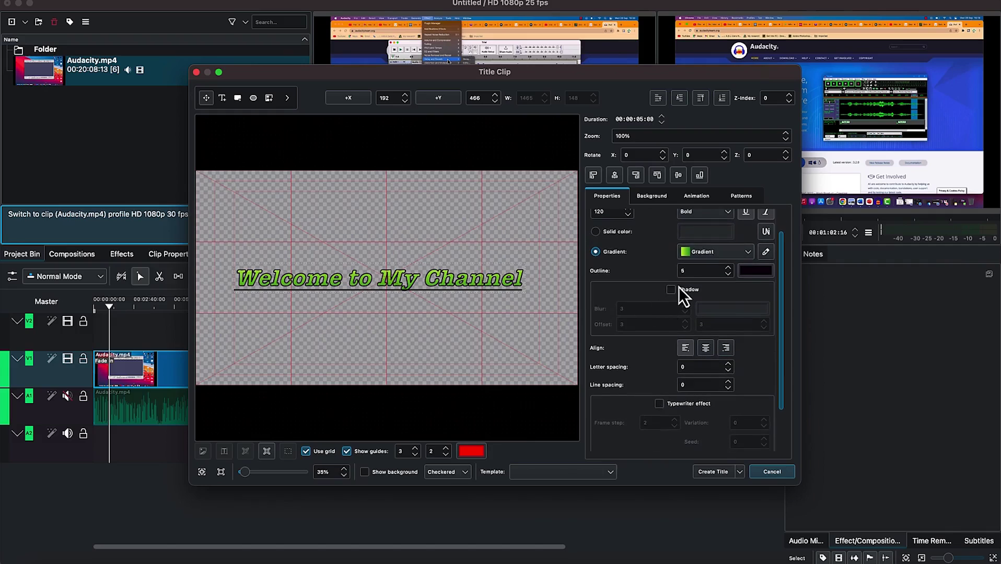
click(671, 290)
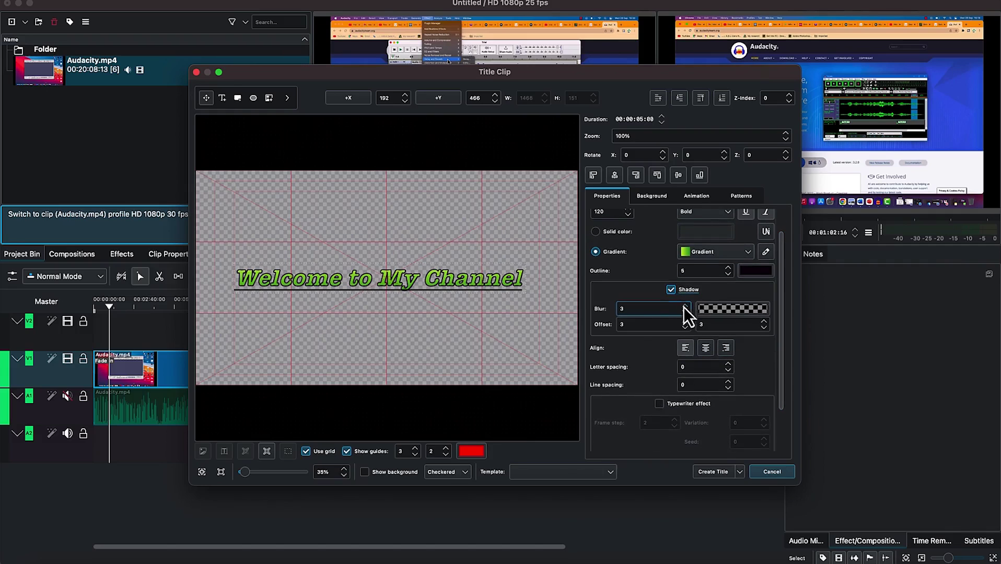
click(685, 307)
click(686, 306)
click(688, 327)
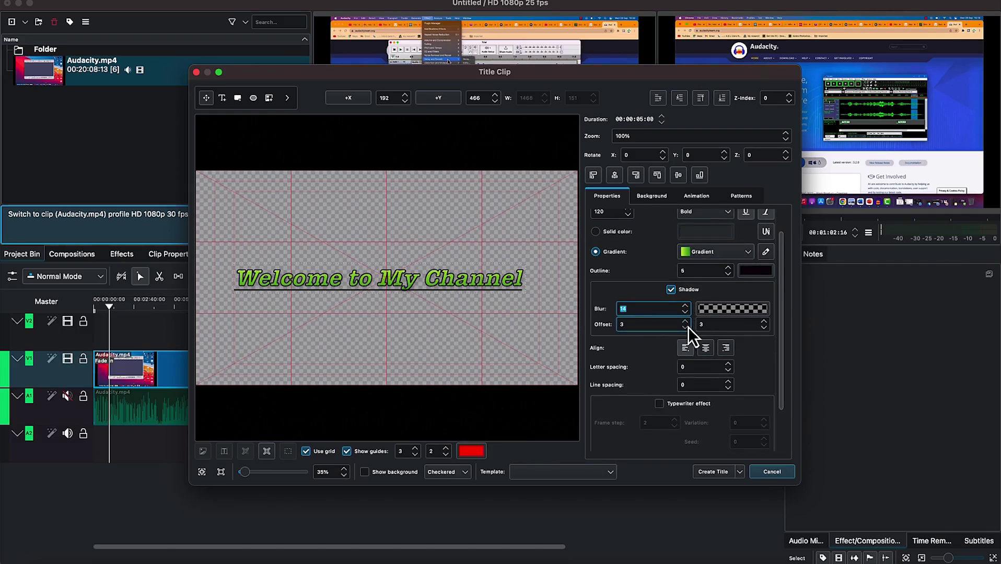
click(685, 322)
click(685, 322)
click(685, 322)
click(685, 322)
click(685, 322)
click(685, 322)
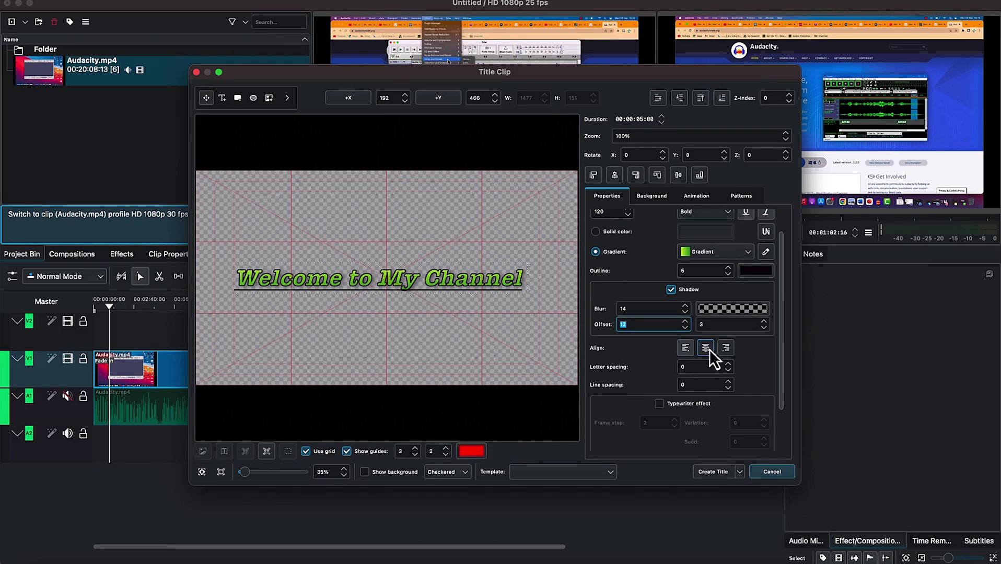
Left-align the title text's lines and set the letter spacing to -3.
click(732, 350)
click(689, 352)
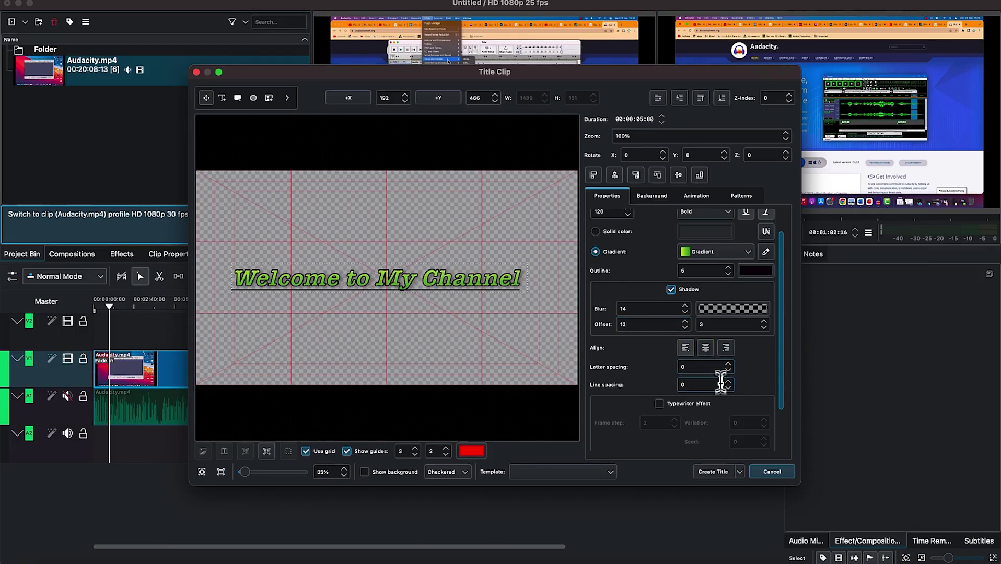
scroll(726, 367, up, 8)
scroll(730, 374, down, 11)
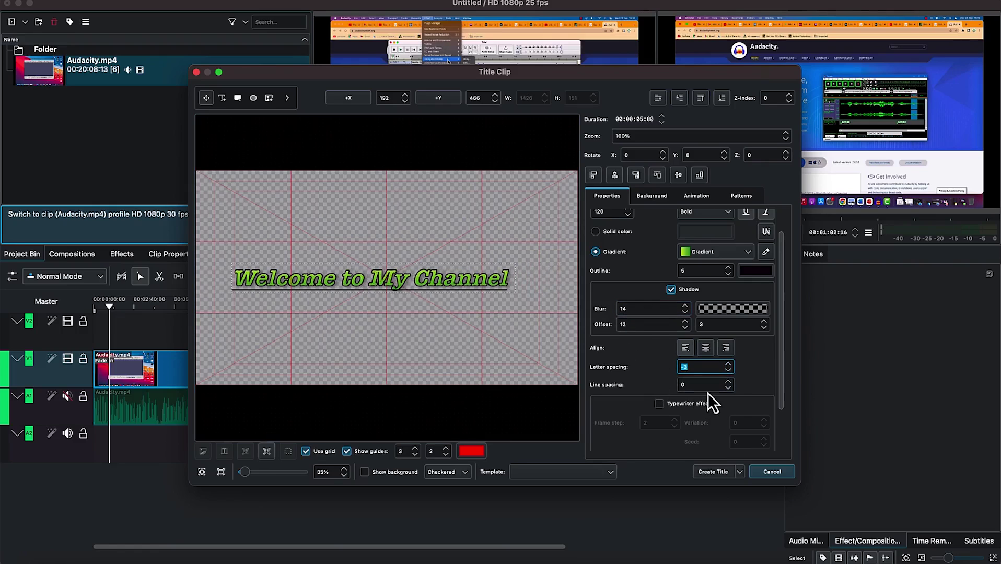
Enable the typewriter effect on the title text and change its font to Arial Black.
click(661, 406)
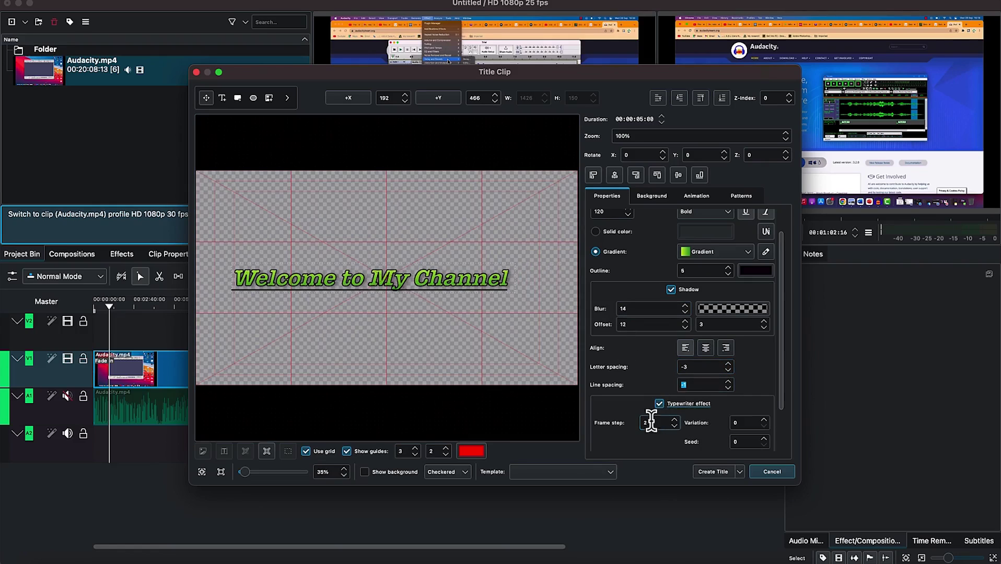
scroll(696, 404, down, 3)
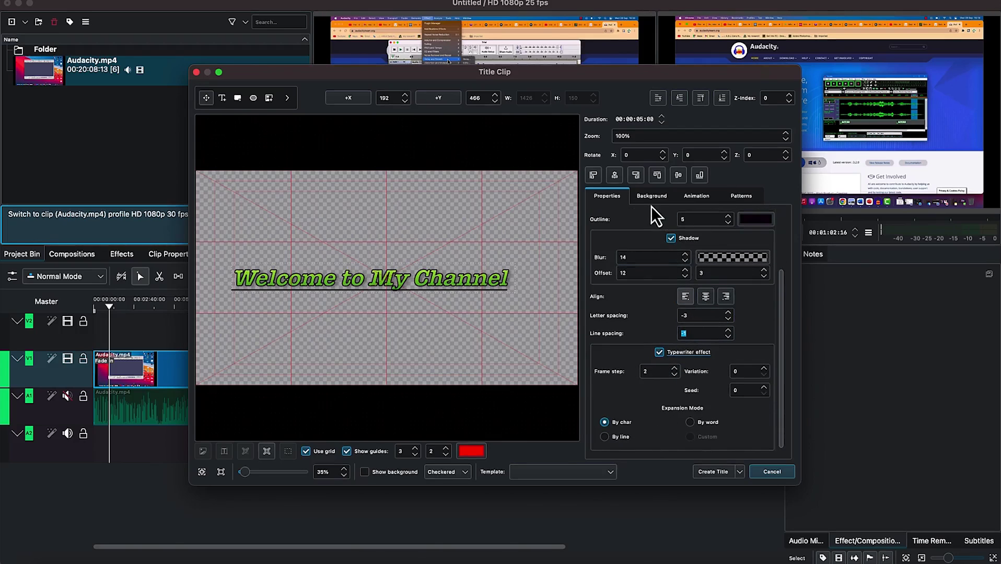
scroll(664, 287, up, 4)
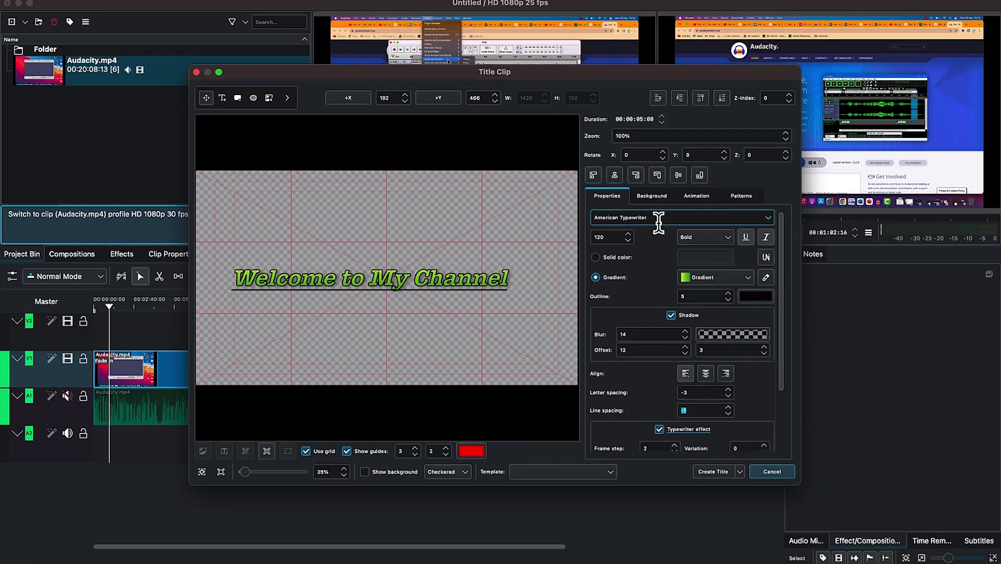
click(767, 219)
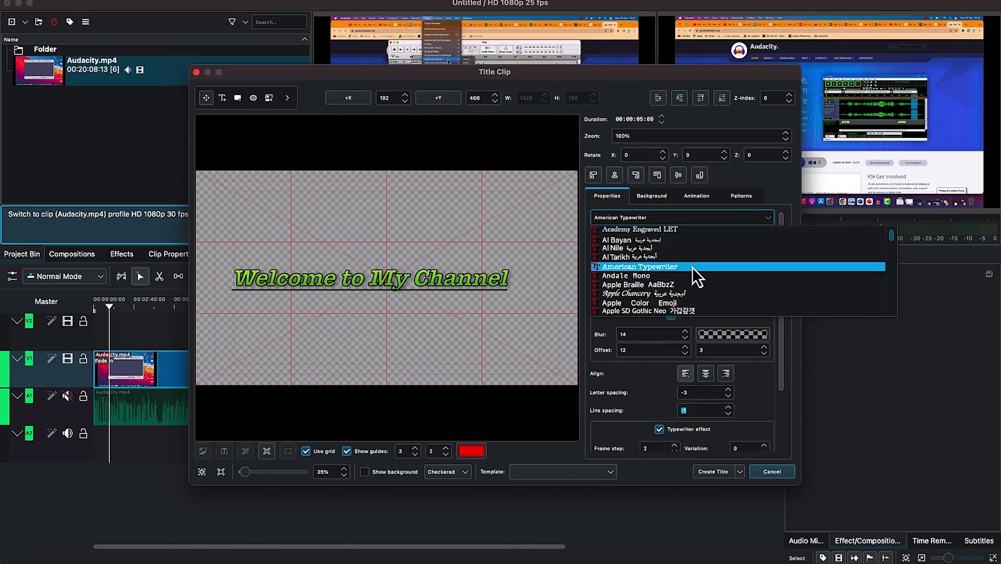
scroll(693, 268, down, 3)
click(665, 295)
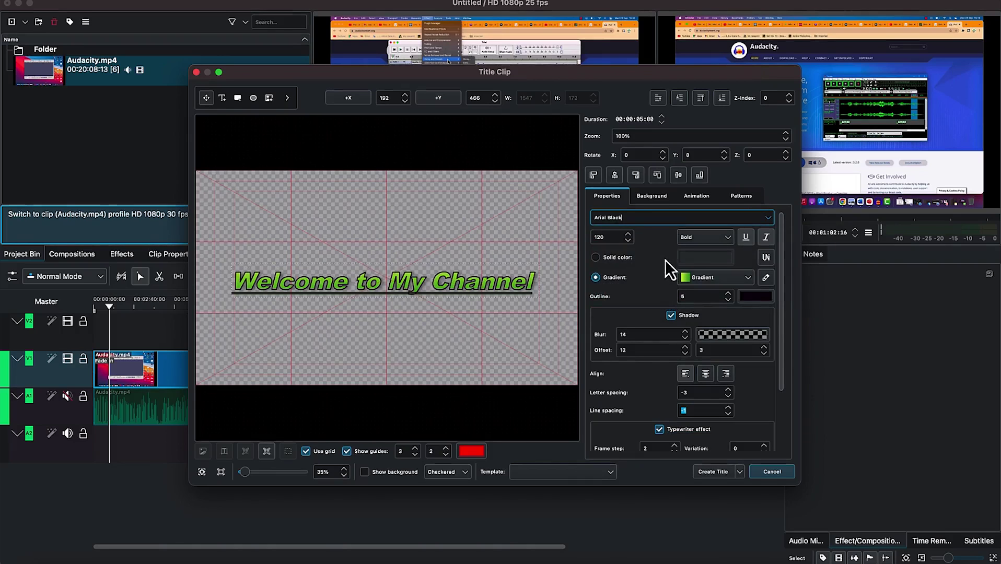
Give the title a cyan background with an opacity of 156.
click(654, 199)
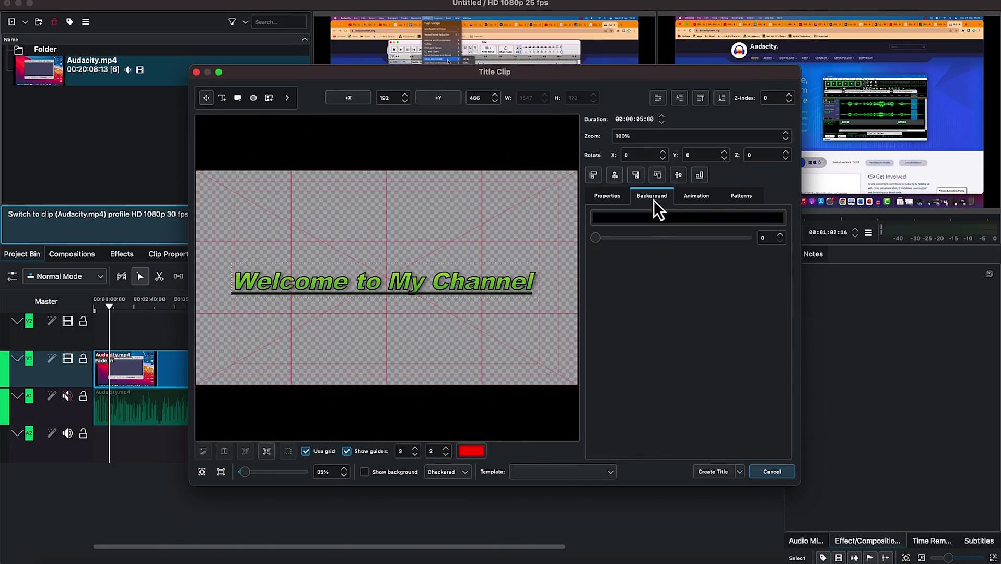
mouse_move(600, 242)
mouse_down()
mouse_move(635, 241)
mouse_move(584, 243)
mouse_move(694, 241)
mouse_move(654, 247)
mouse_move(609, 242)
mouse_move(732, 232)
mouse_move(609, 239)
mouse_up()
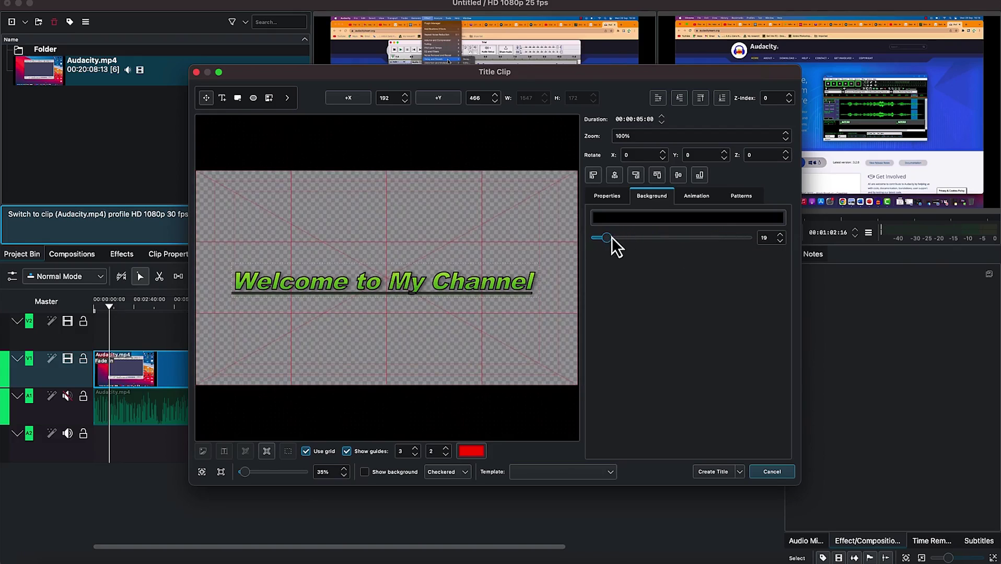
click(629, 220)
click(95, 386)
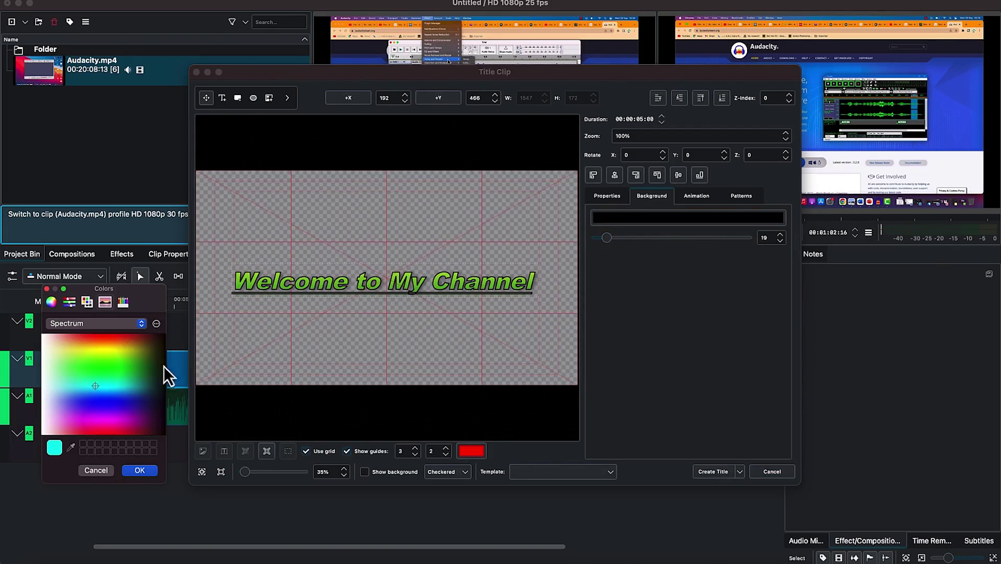
click(146, 473)
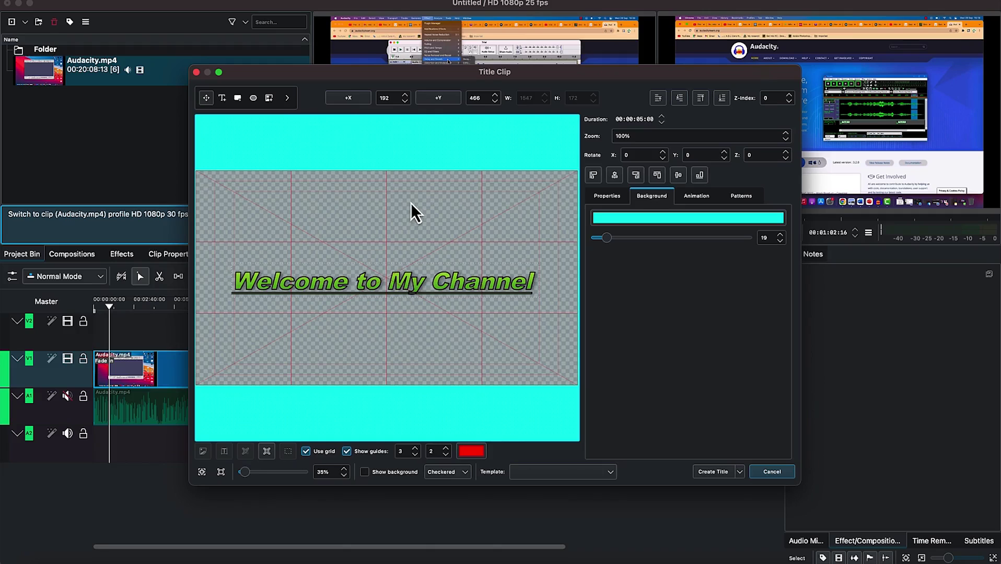
drag(607, 238, 694, 203)
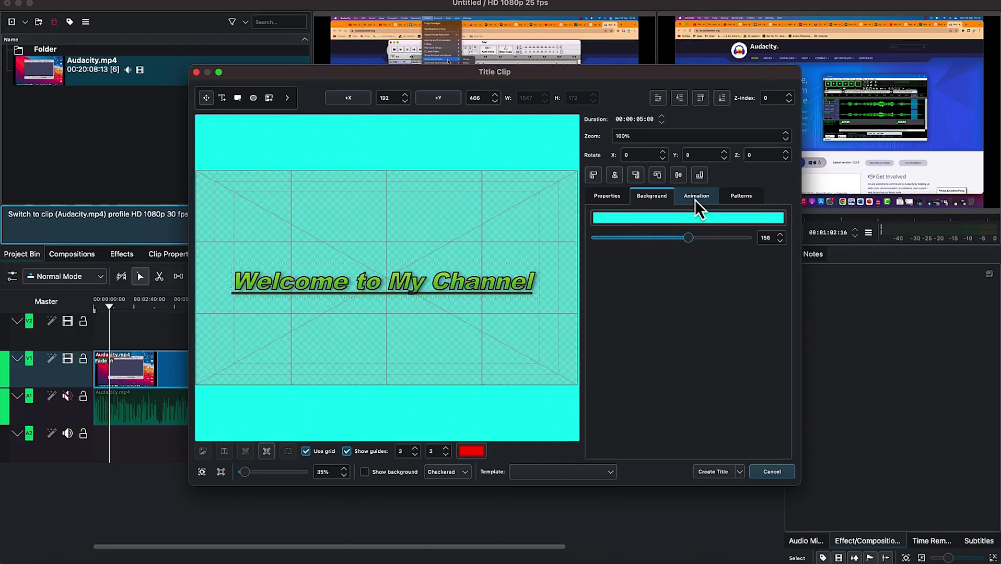
click(696, 196)
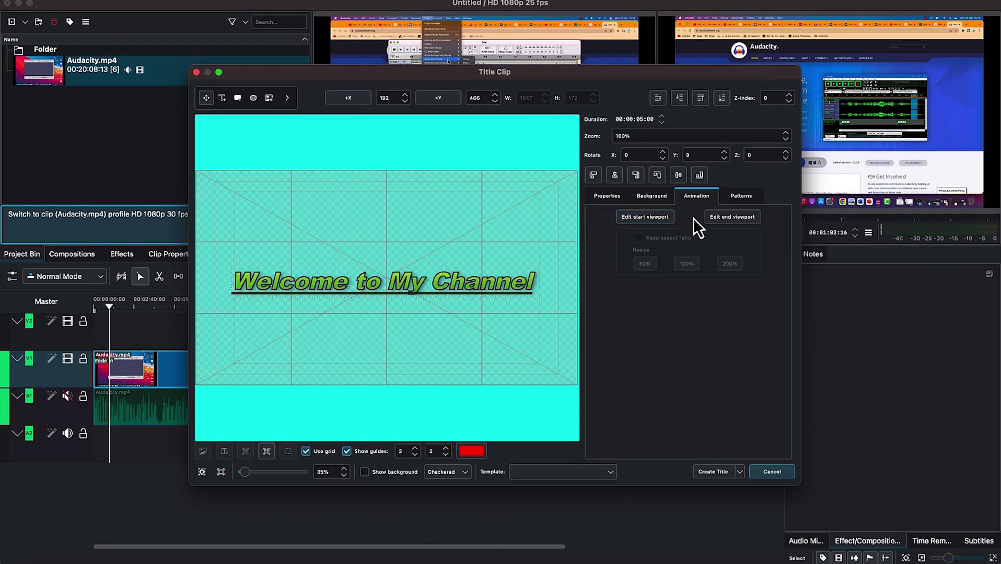
click(742, 198)
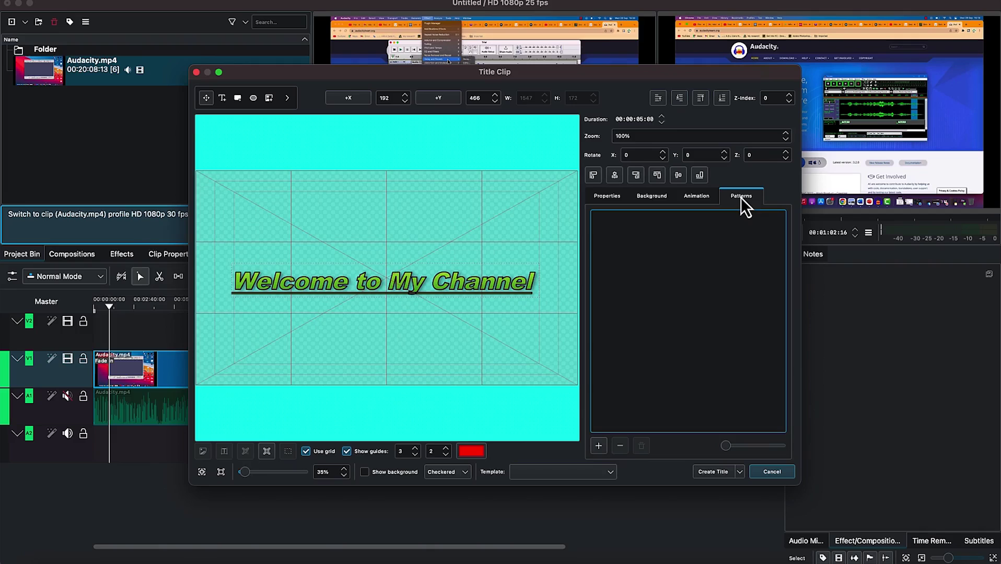
click(614, 189)
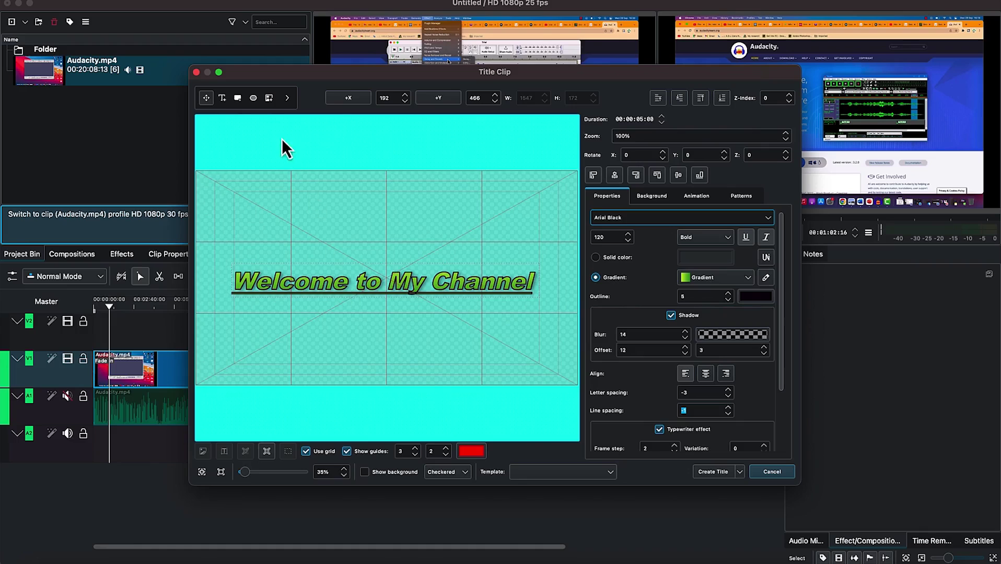
Draw a black ellipse above the start of the title text and a black rectangle about 538 by 274 above its end.
click(255, 102)
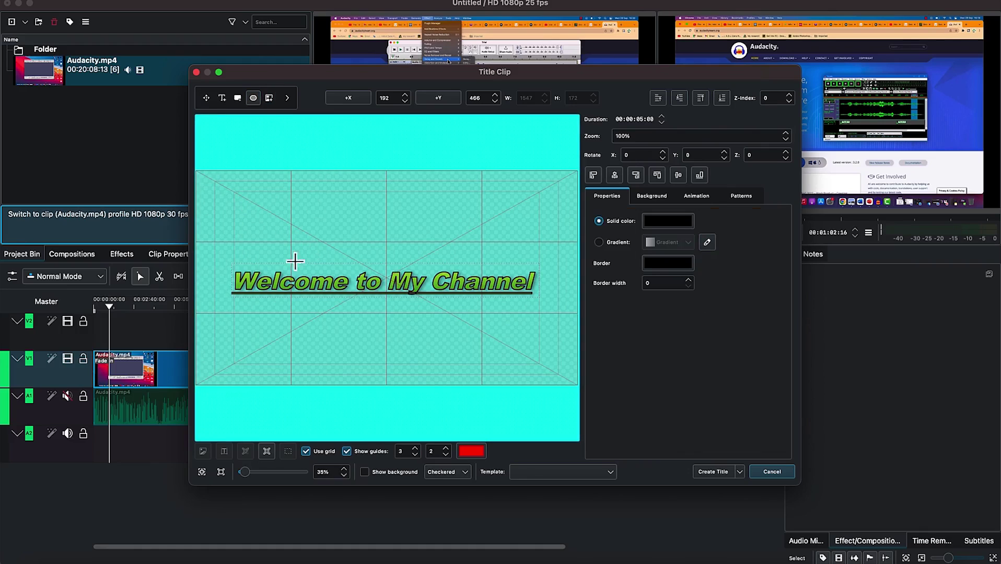
drag(244, 187, 346, 252)
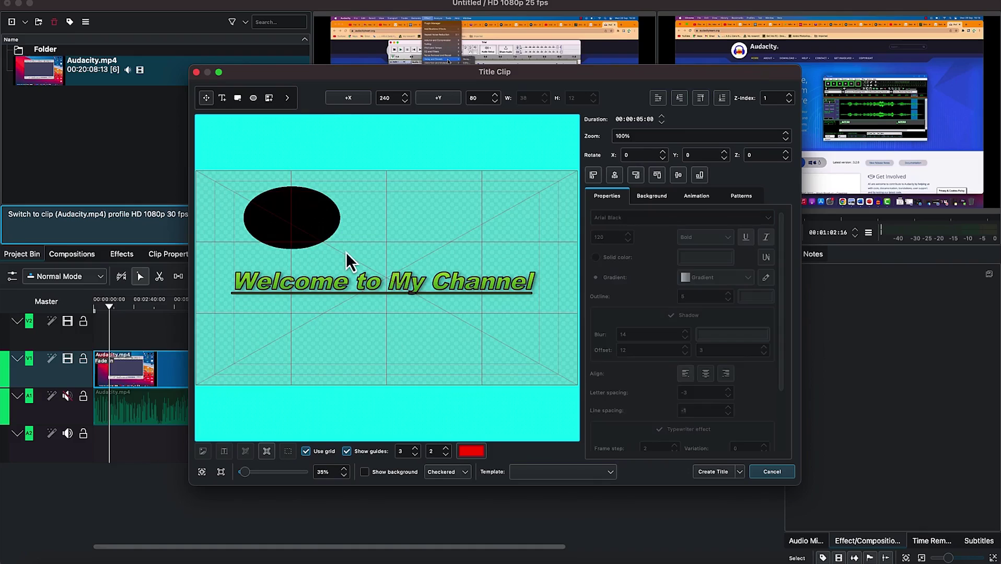
click(255, 102)
click(238, 100)
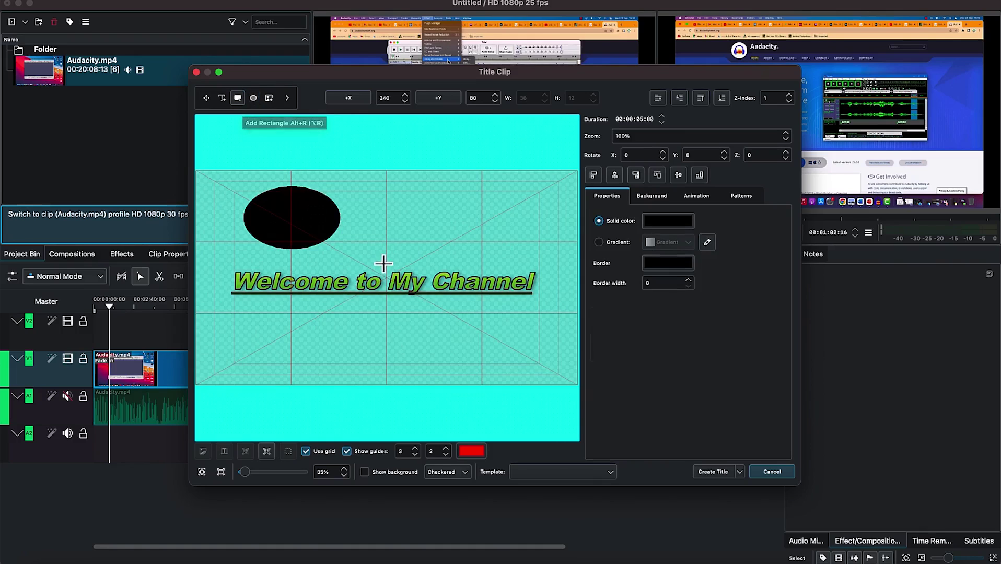
drag(391, 207, 426, 213)
drag(484, 250, 498, 260)
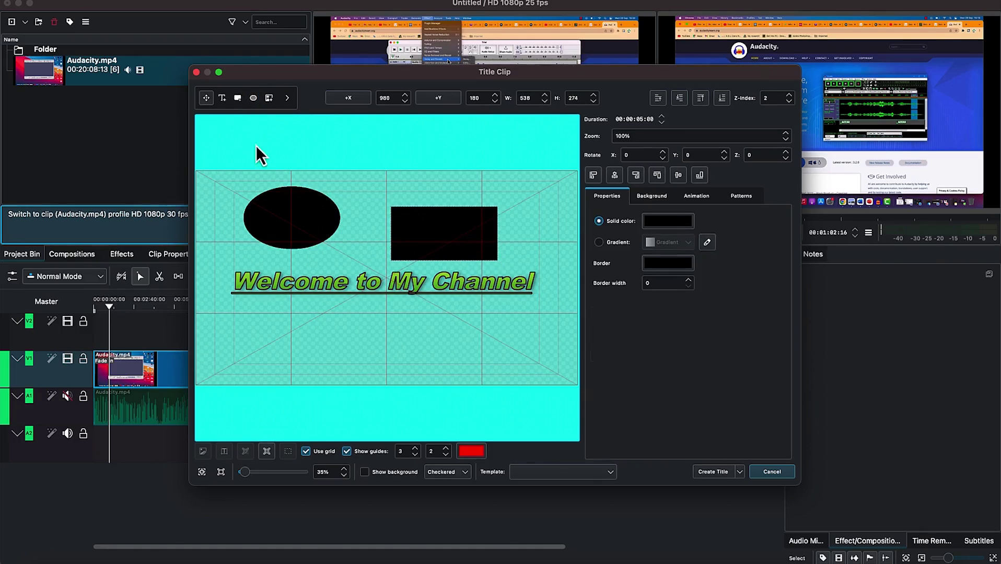
Add the text "Please remember to Subscribe" below the welcome line and align it to the frame's left side.
click(224, 99)
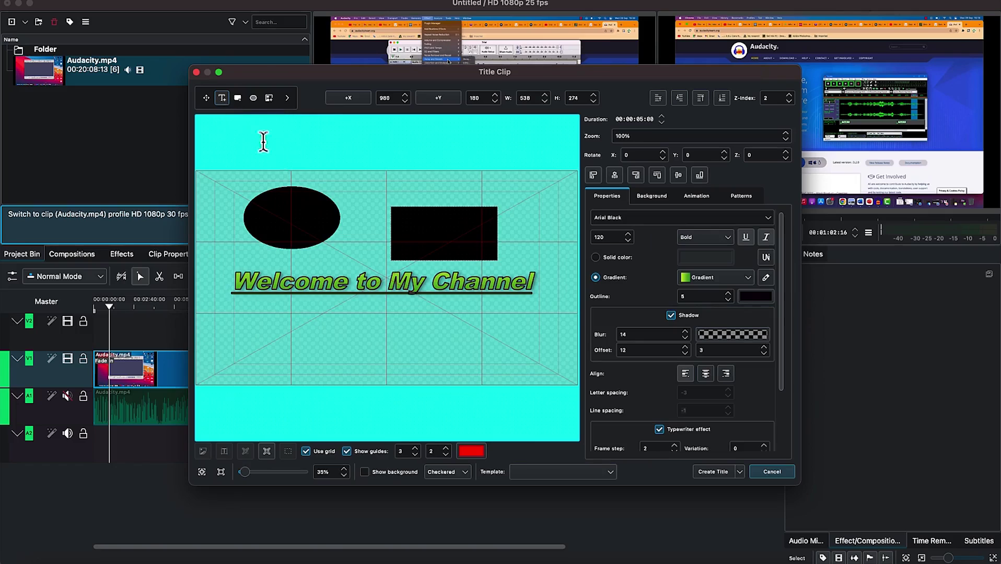
click(314, 360)
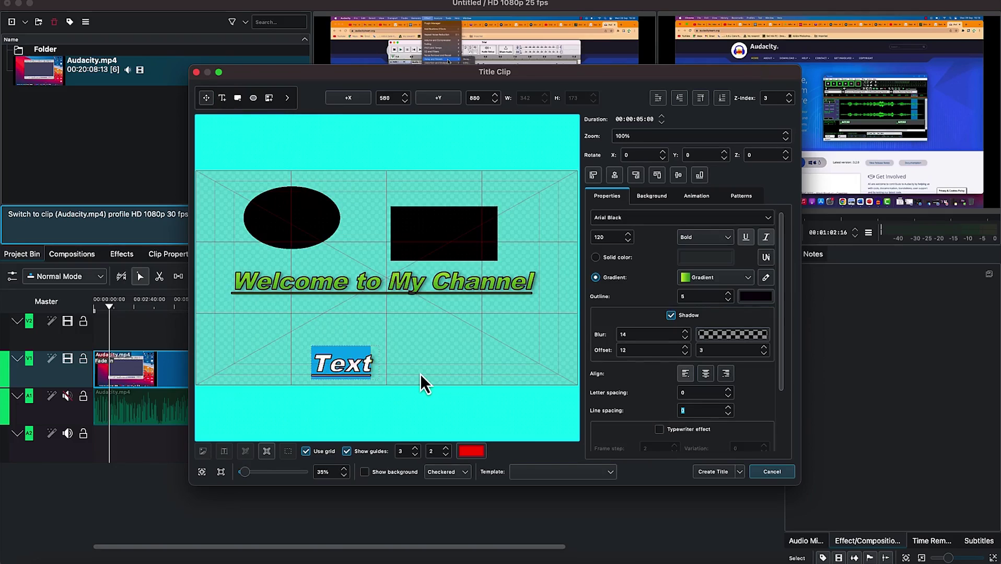
text(Pl)
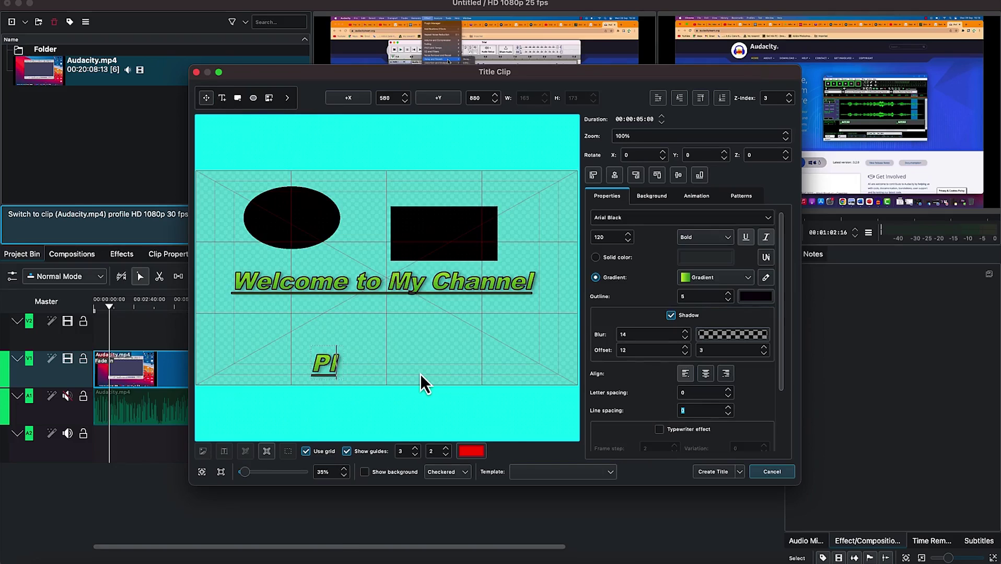
text(ease remember)
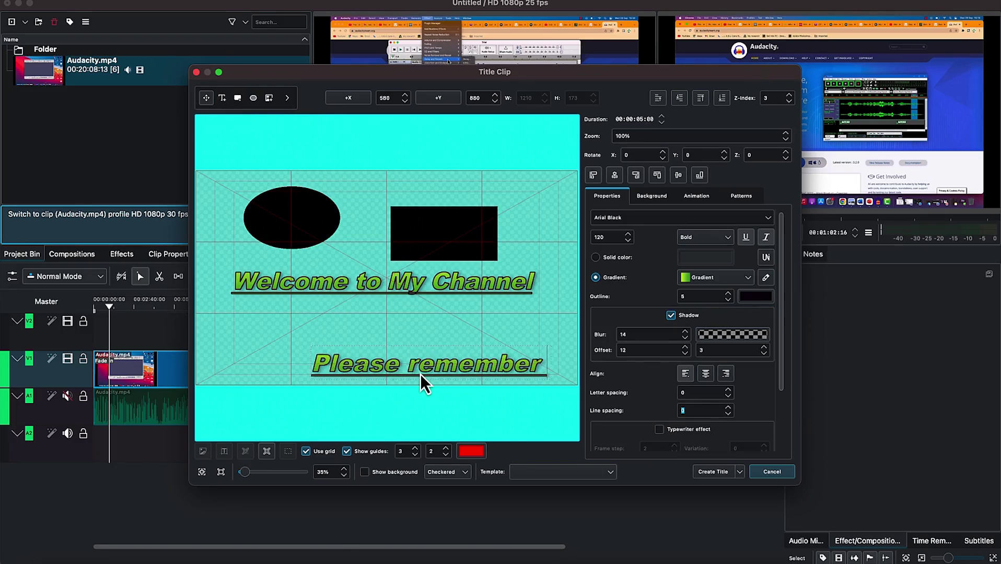
text( to Subs)
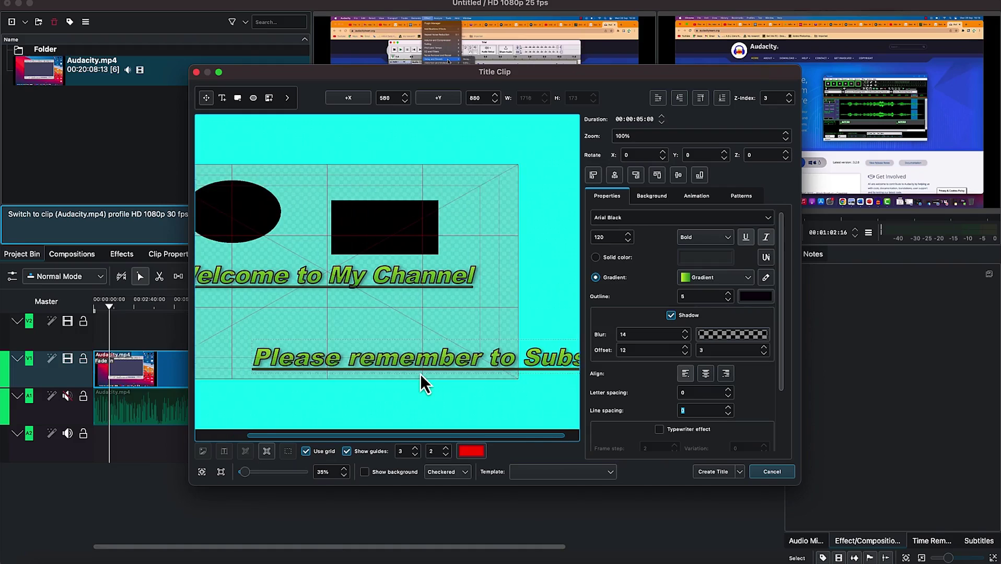
text(cribe)
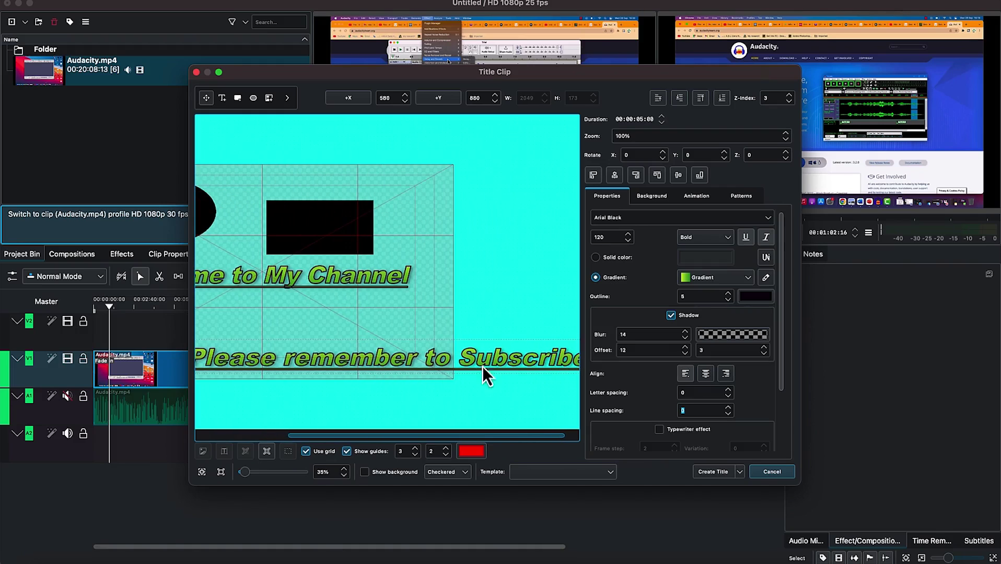
click(593, 180)
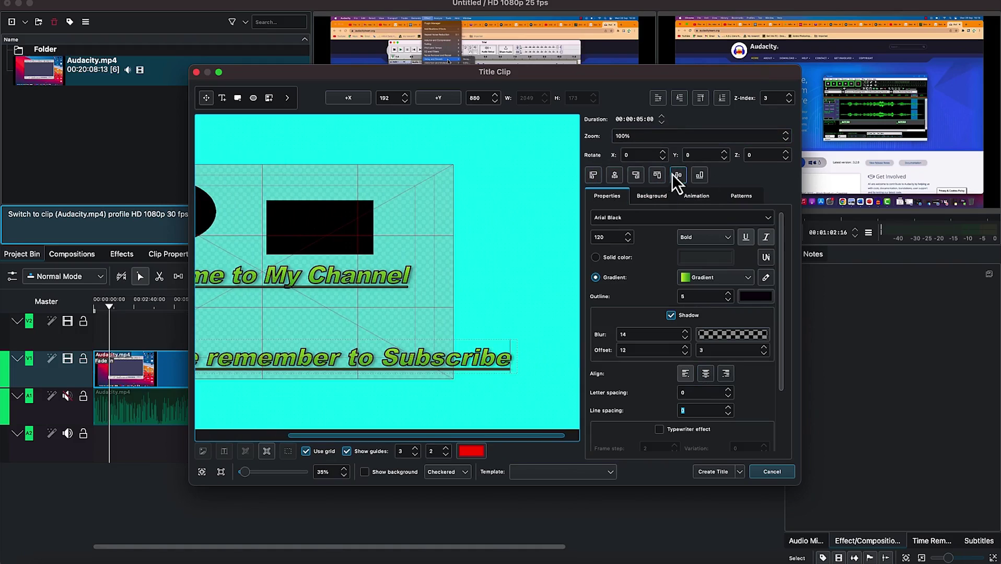
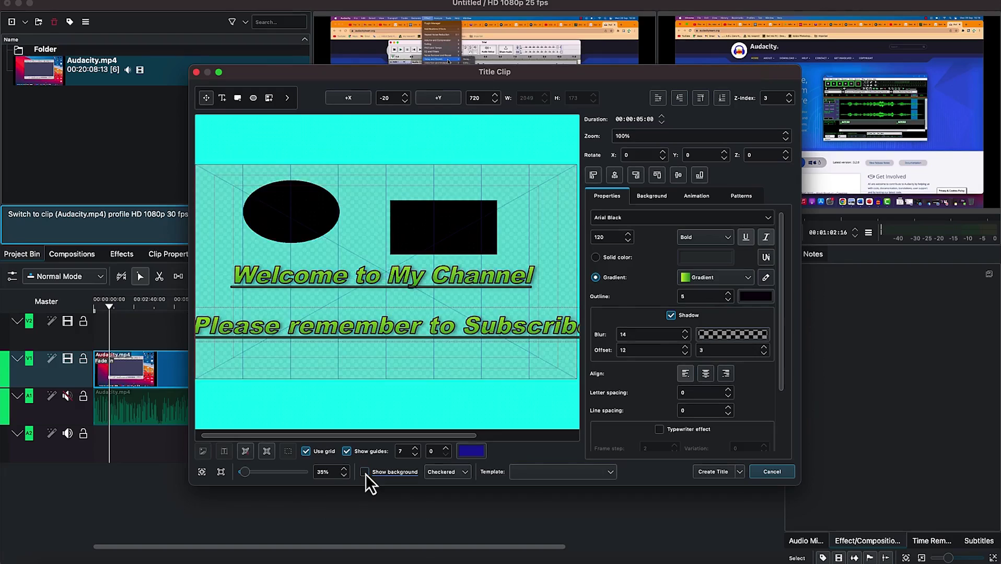
Check the available title templates without applying one, and create the title clip in the project.
click(524, 475)
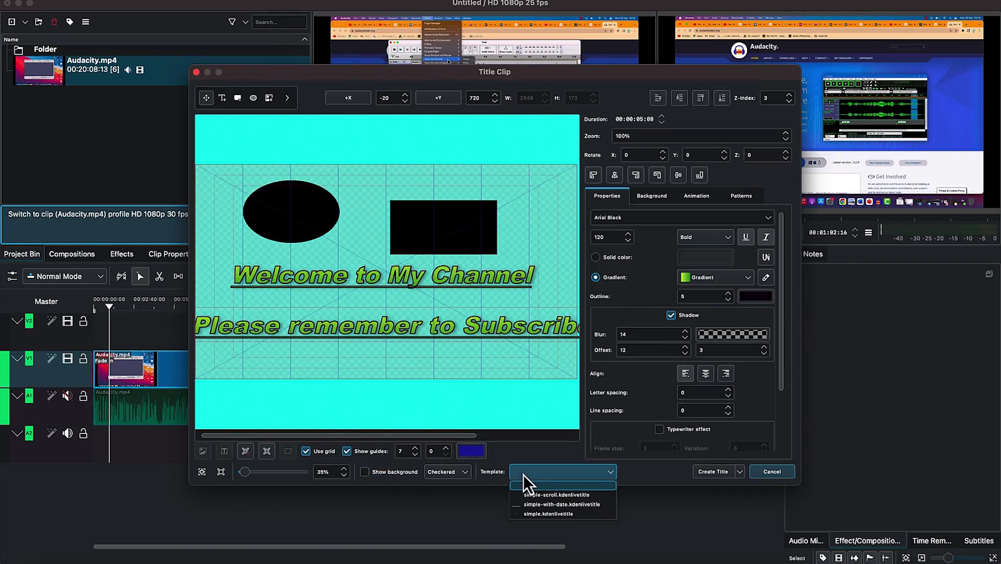
click(523, 453)
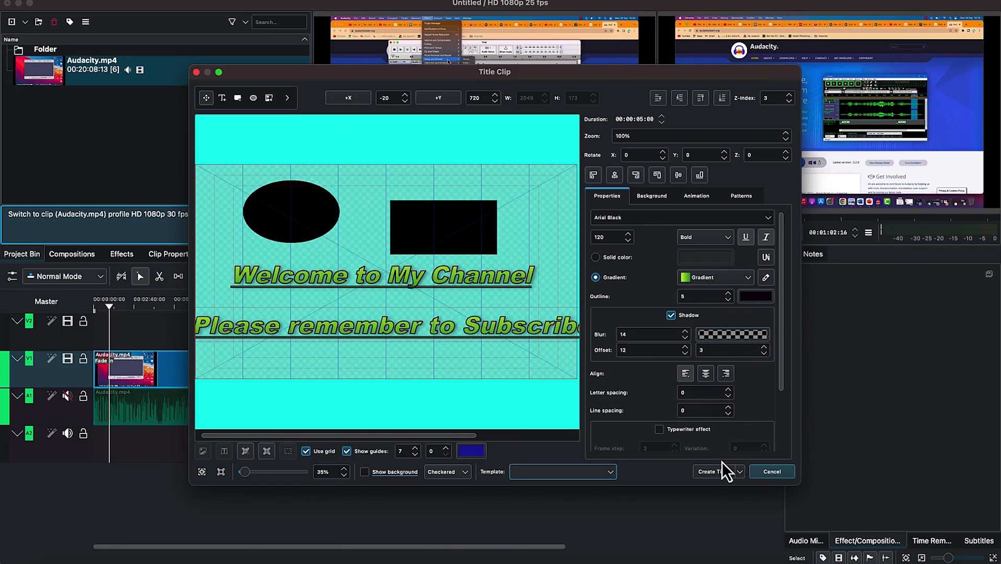
click(741, 473)
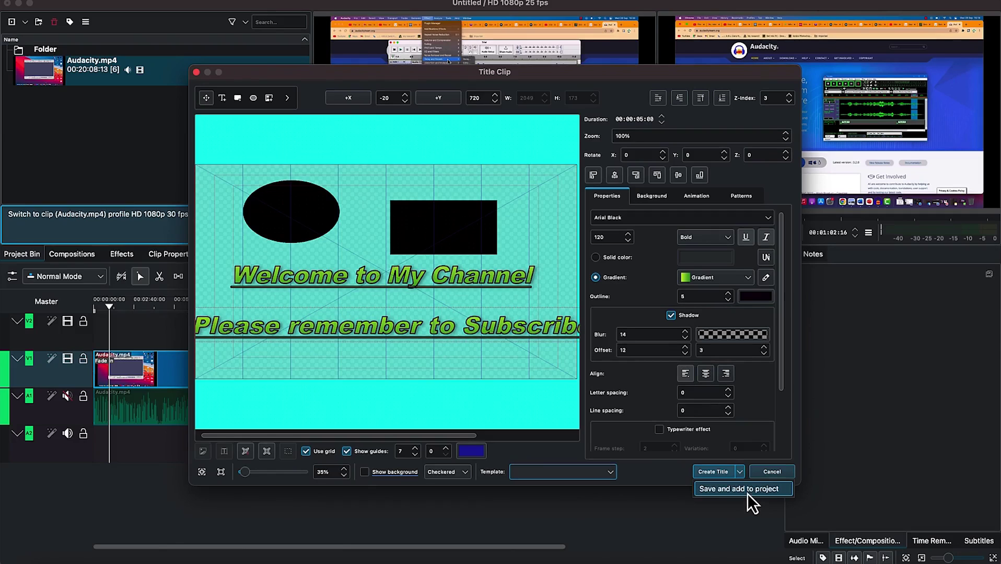
click(709, 471)
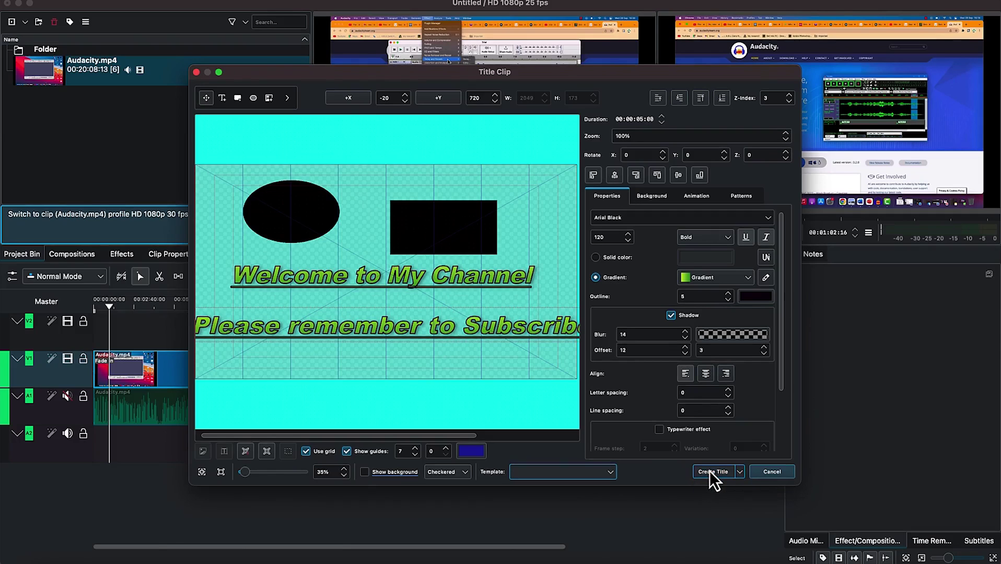
click(710, 471)
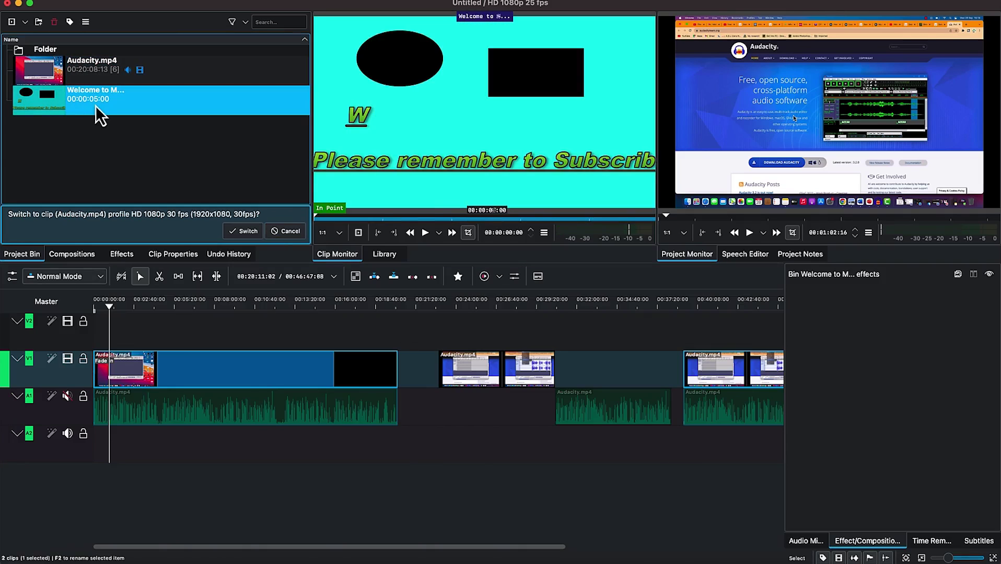
Place the title clip on track V2 above the Audacity footage and extend its start back to about 00:00:28.
click(963, 559)
click(963, 558)
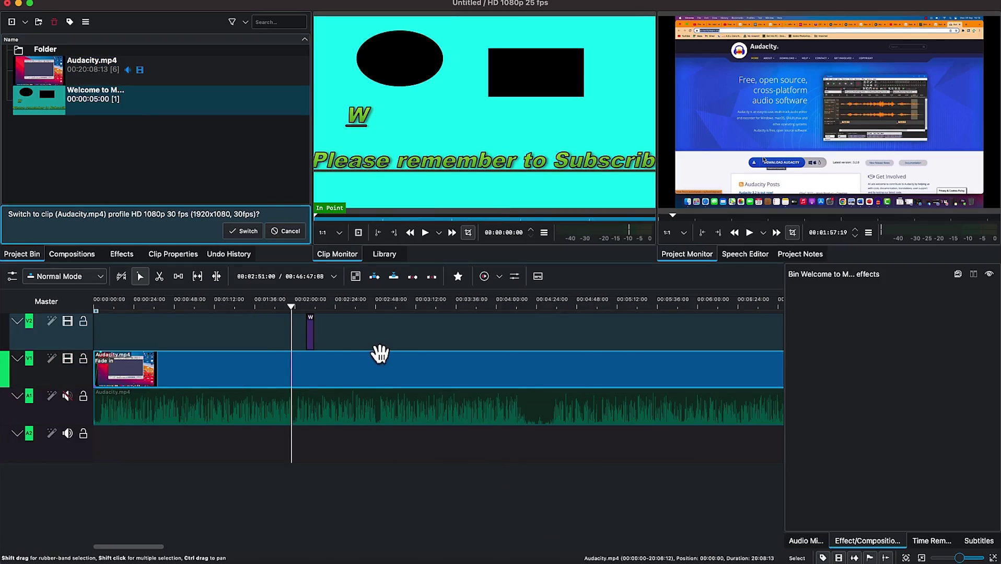
drag(312, 335, 318, 335)
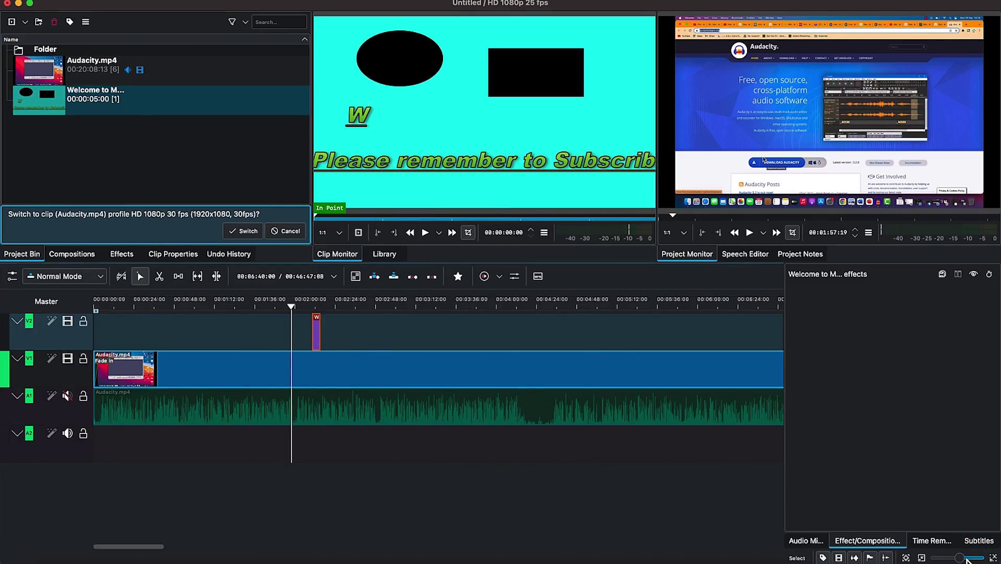
click(989, 557)
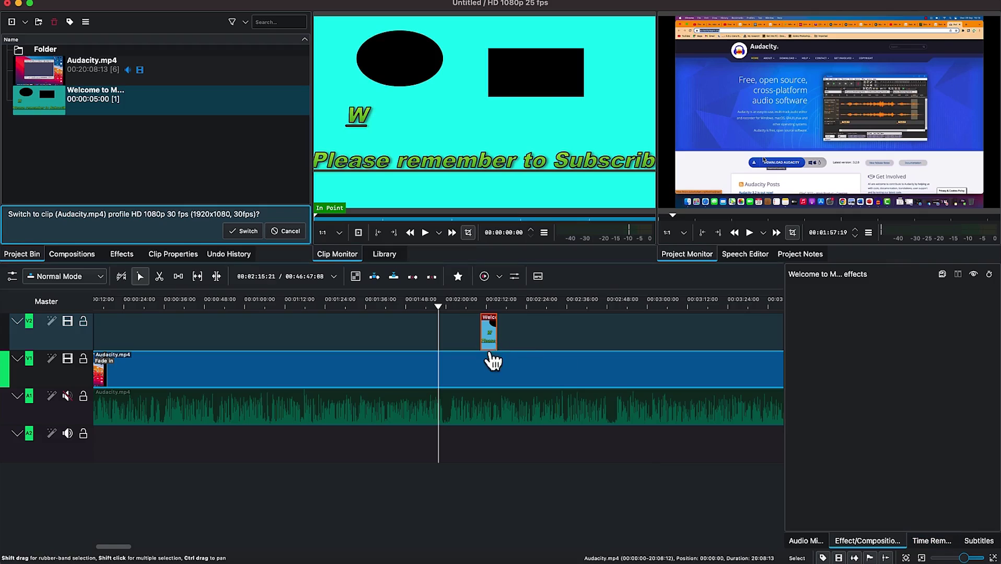
drag(487, 330, 138, 335)
Scrub from the start of the title clip to about 00:01:17 to preview it over the footage.
click(346, 306)
drag(346, 306, 137, 273)
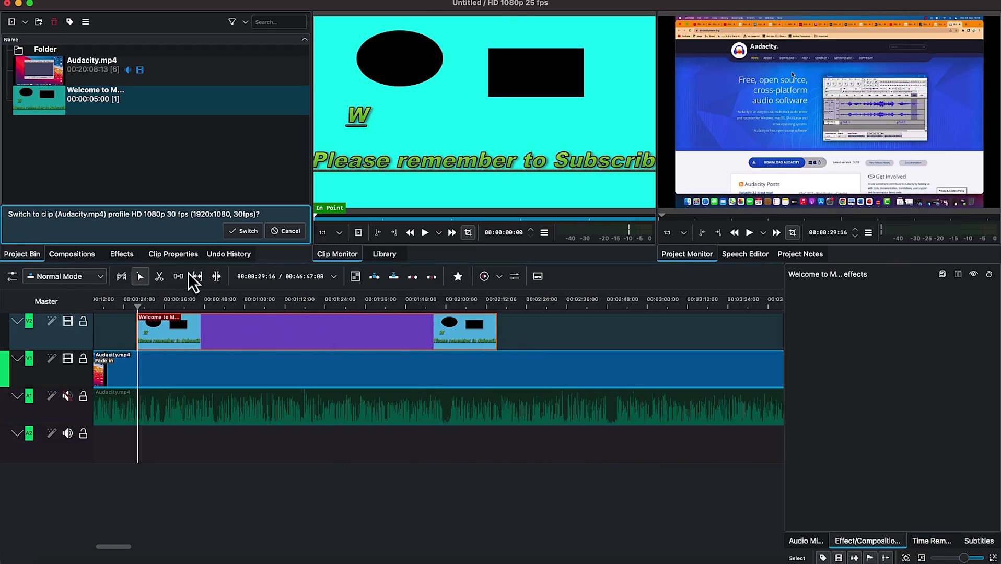
click(301, 309)
drag(301, 309, 301, 309)
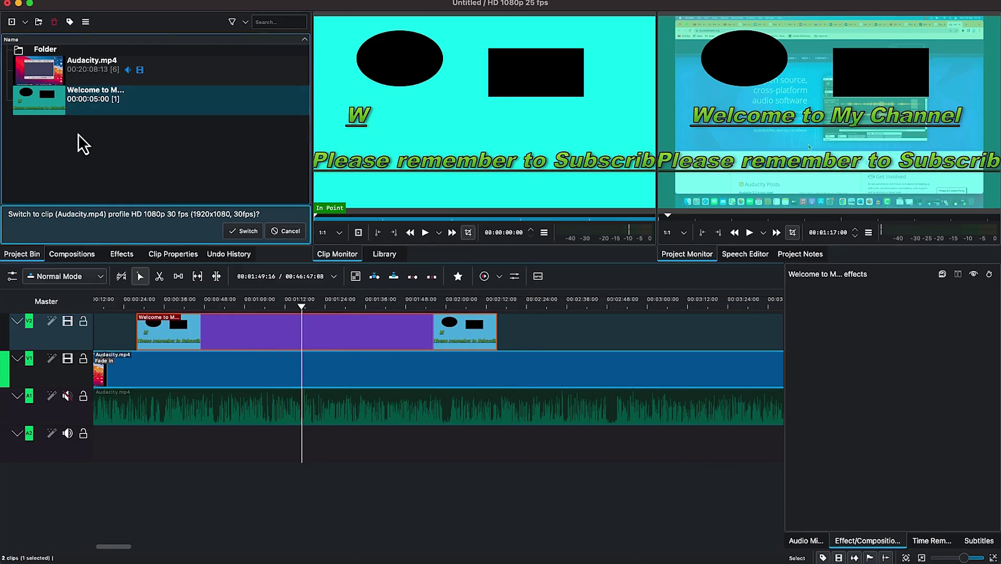
Apply a Fade in effect to the title clip with a duration of 00:00:05:23 and play the clip's start.
click(121, 254)
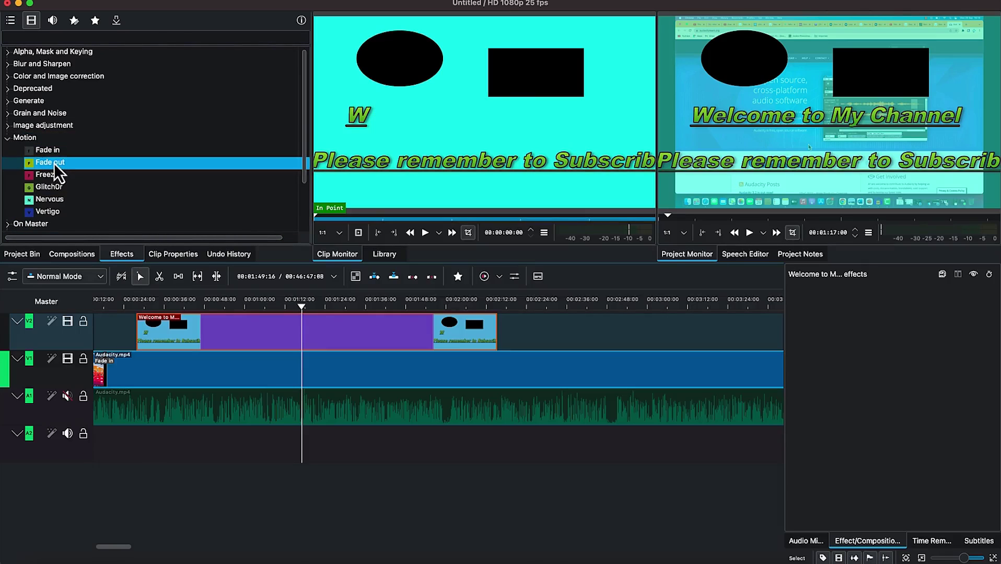
drag(51, 153, 157, 336)
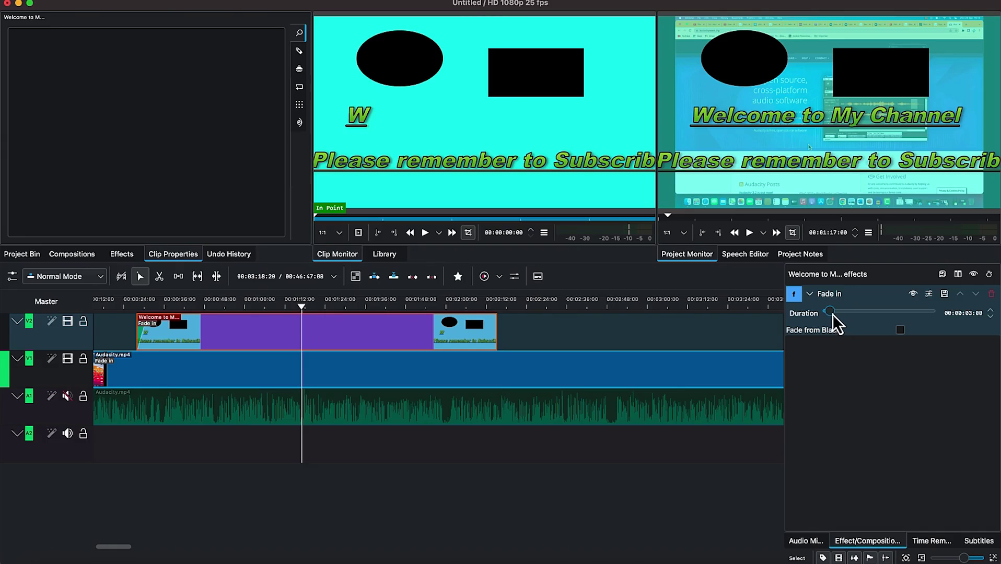
mouse_move(833, 315)
mouse_down()
mouse_move(886, 320)
mouse_move(828, 325)
mouse_move(848, 321)
mouse_move(837, 321)
mouse_up()
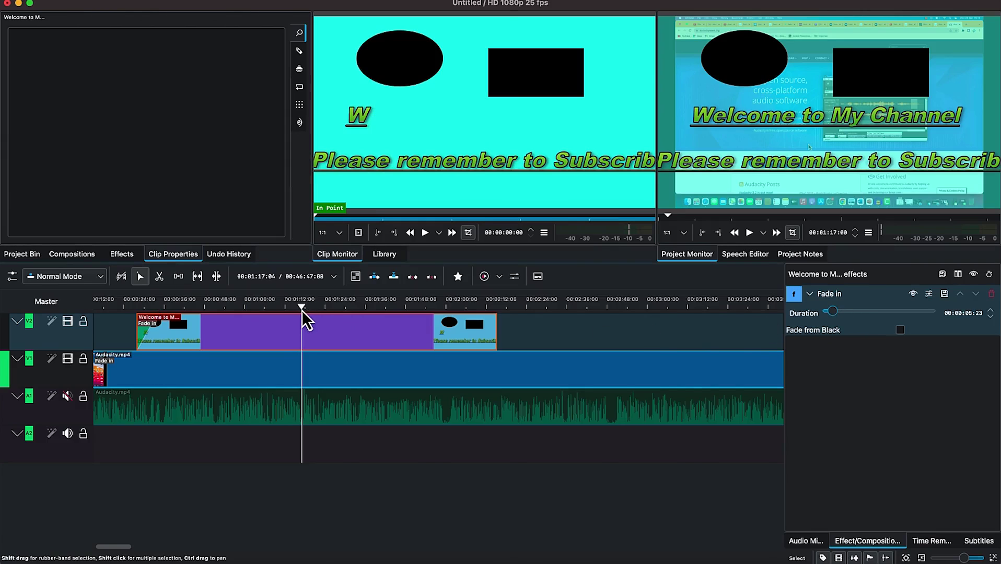
drag(302, 310, 136, 318)
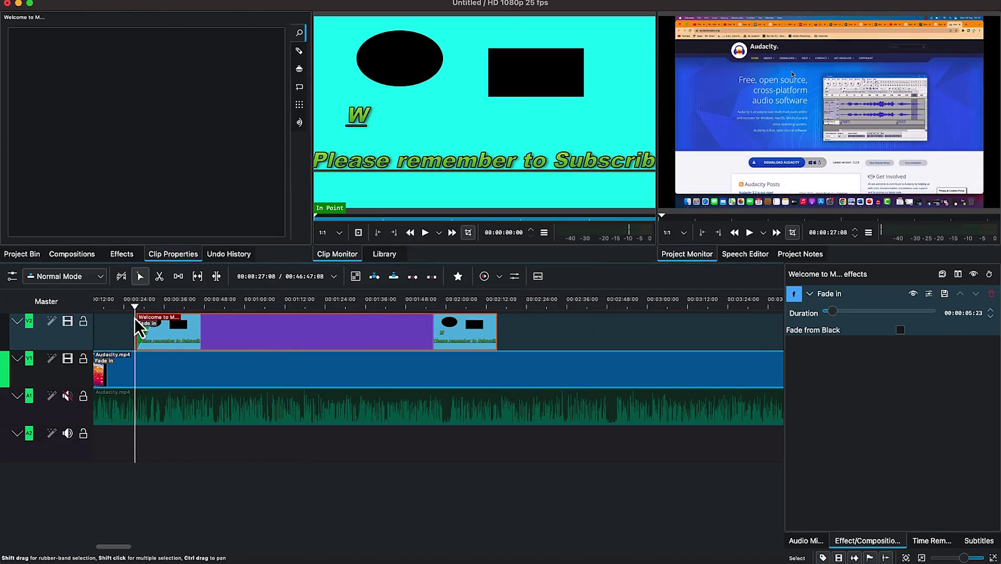
key(space)
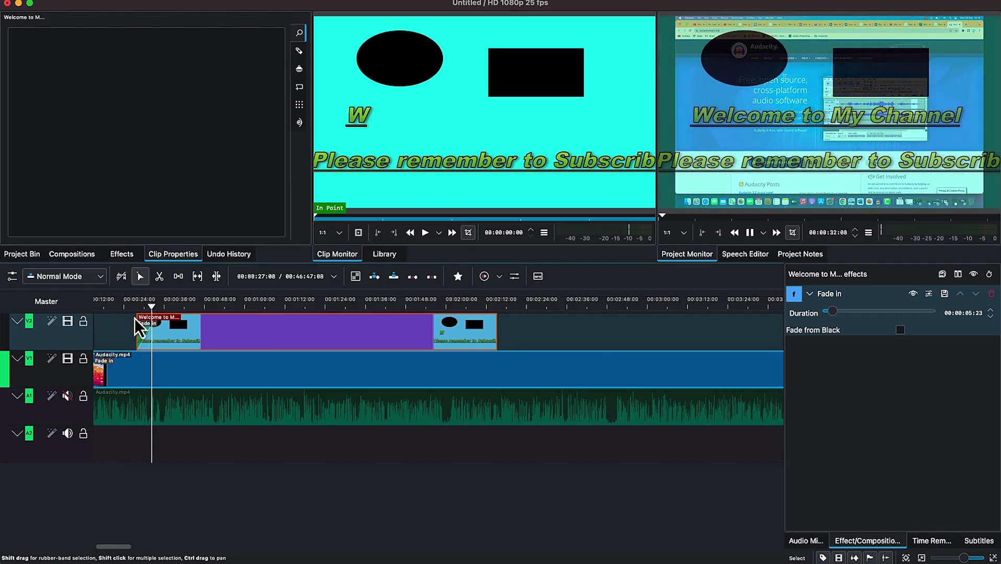
key(space)
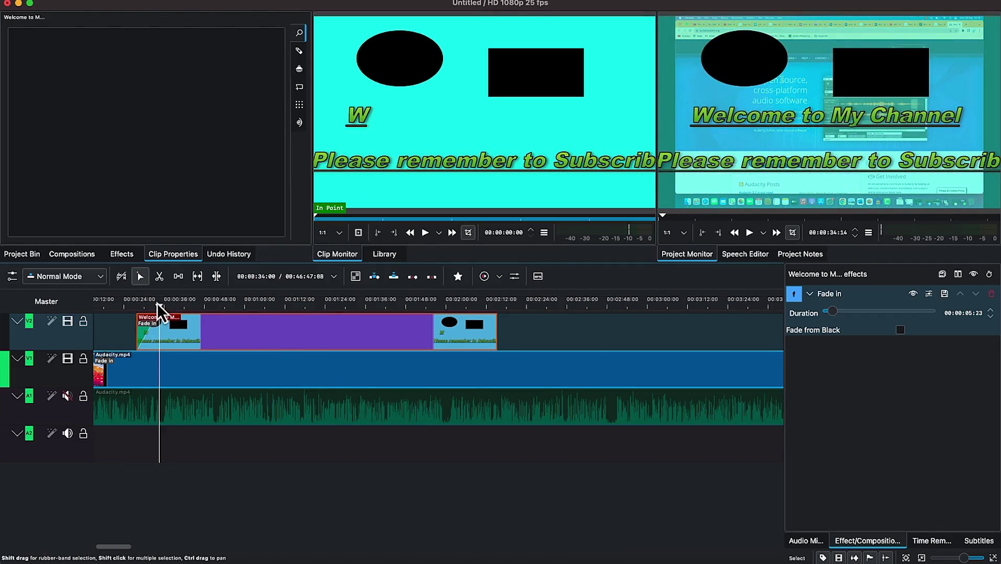
Apply a Fade out effect to the end of the title clip, switching the effect off and on again.
click(126, 260)
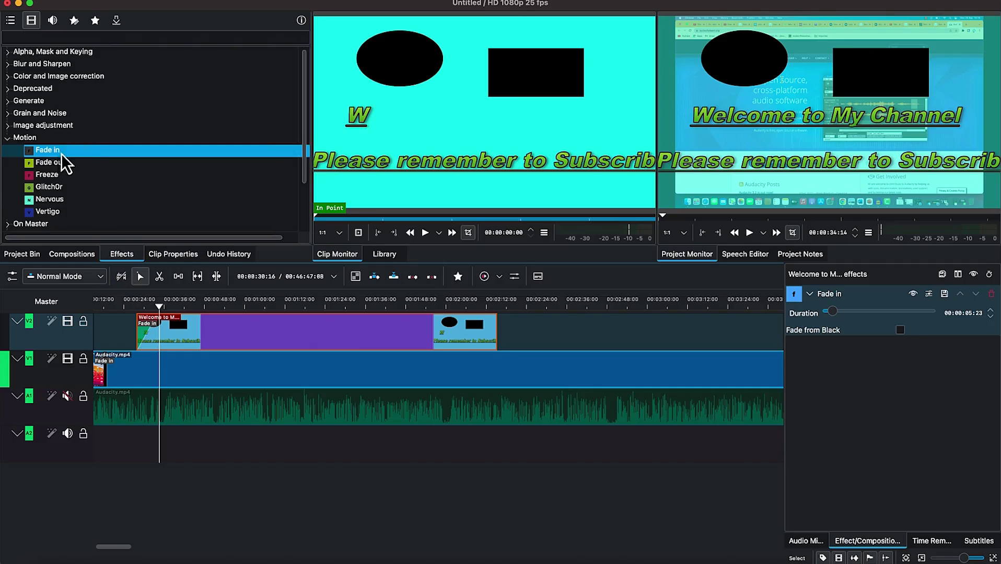
click(51, 164)
drag(50, 165, 484, 334)
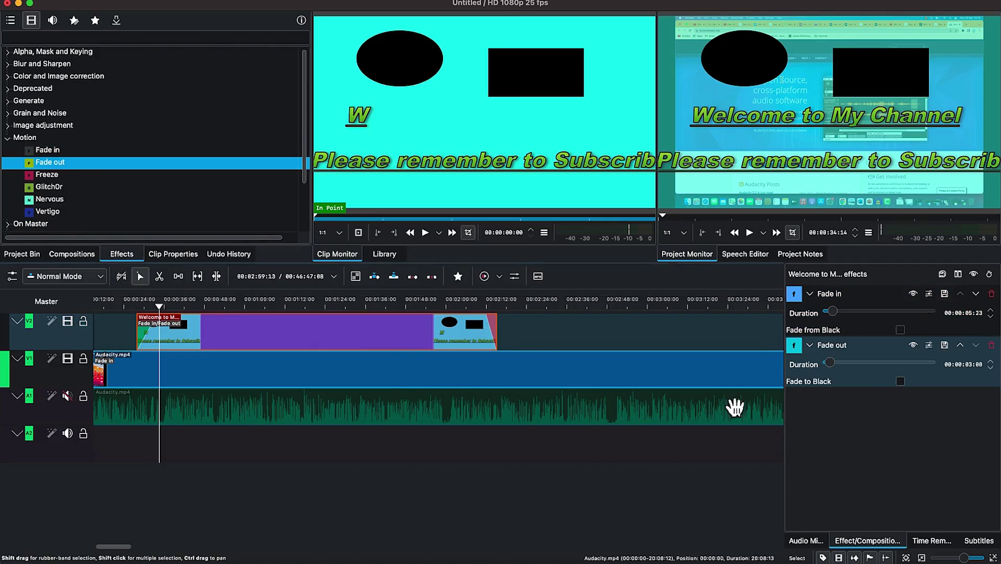
click(913, 345)
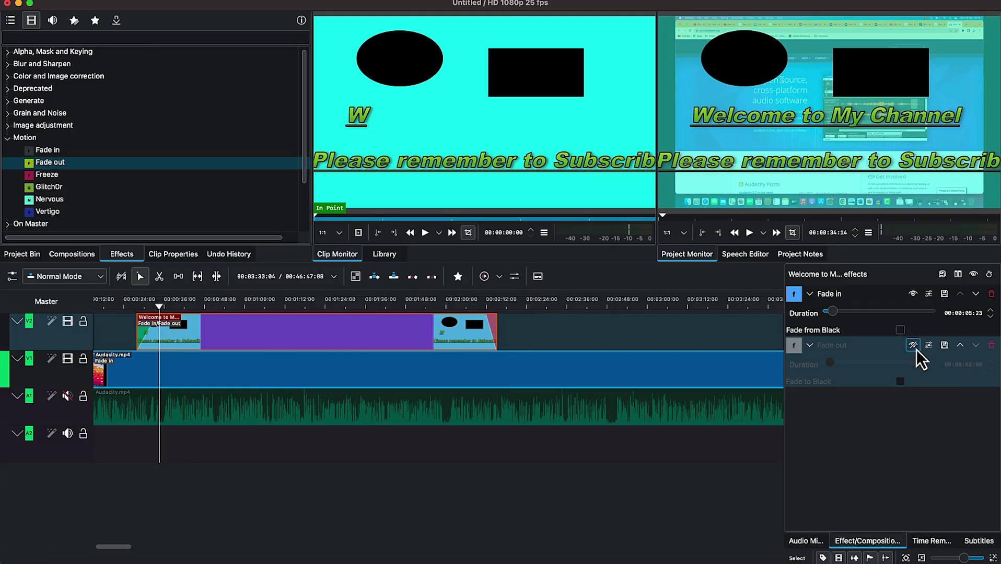
click(913, 345)
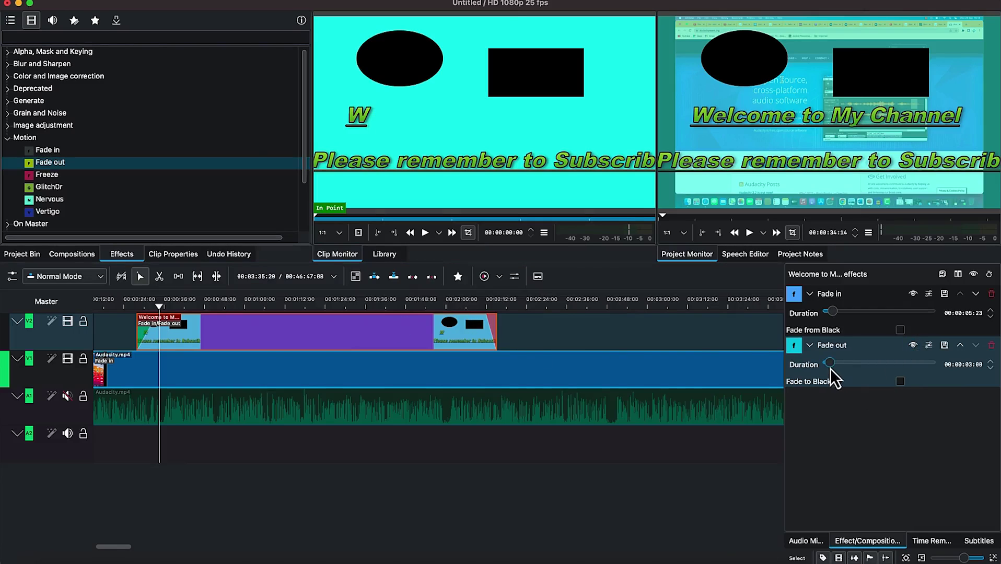
Try a Fade out duration of 00:00:36:08 on the title clip and play it from about 00:01:37.
drag(831, 365, 864, 370)
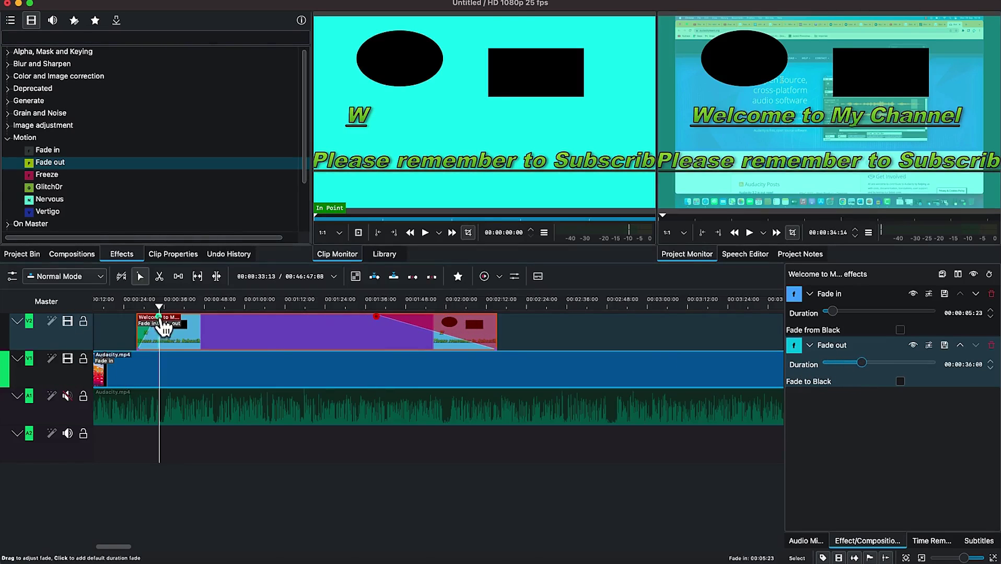
drag(161, 309, 371, 318)
key(space)
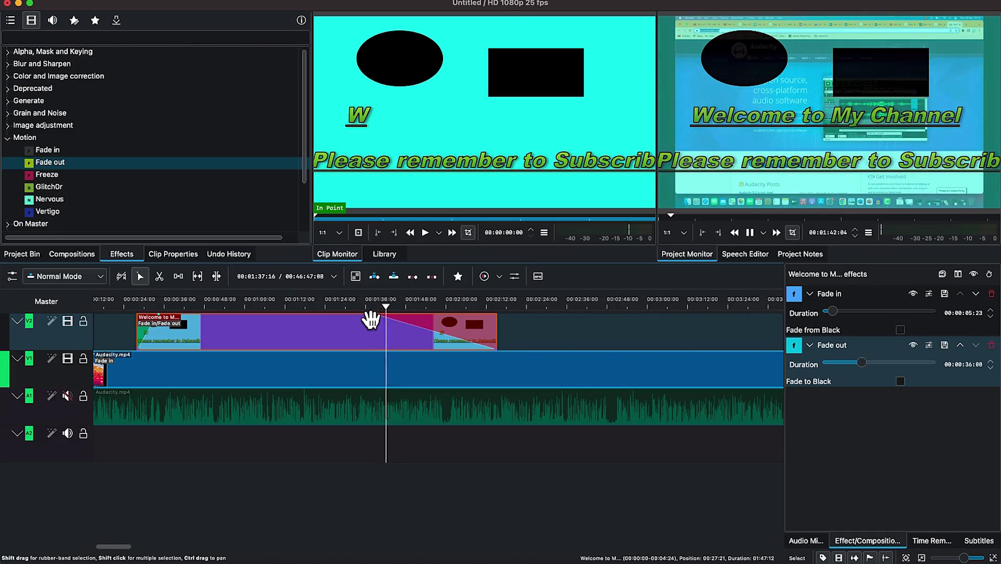
key(space)
Set the title's Fade out duration to 00:00:01:05 and play the clip's ending from 00:02:13:12.
drag(862, 369, 830, 369)
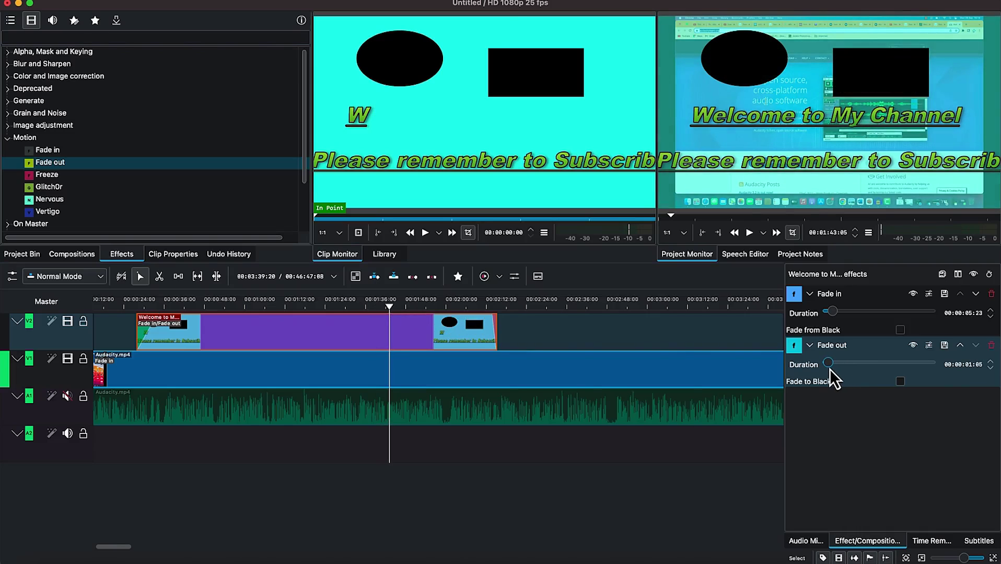
drag(391, 308, 492, 312)
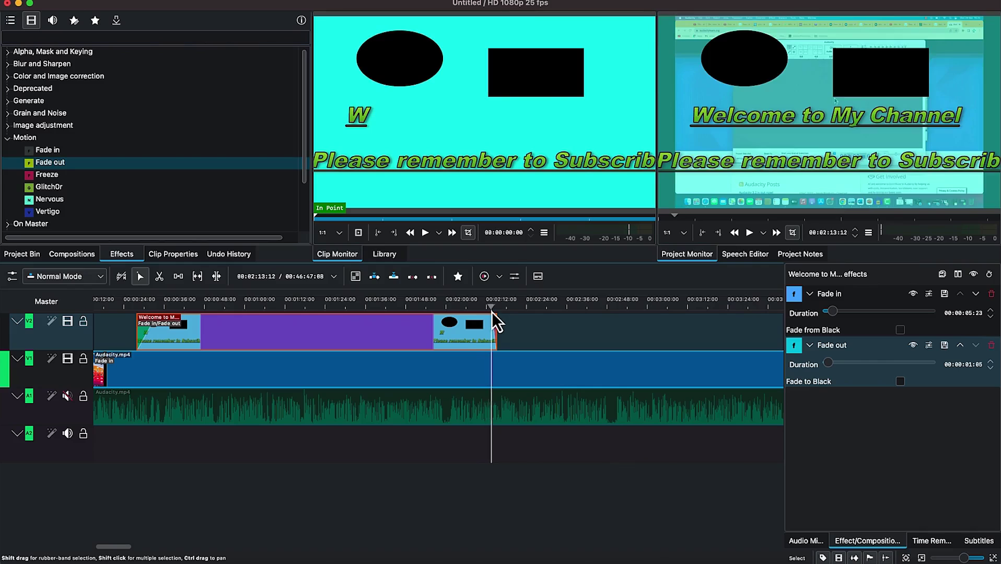
key(space)
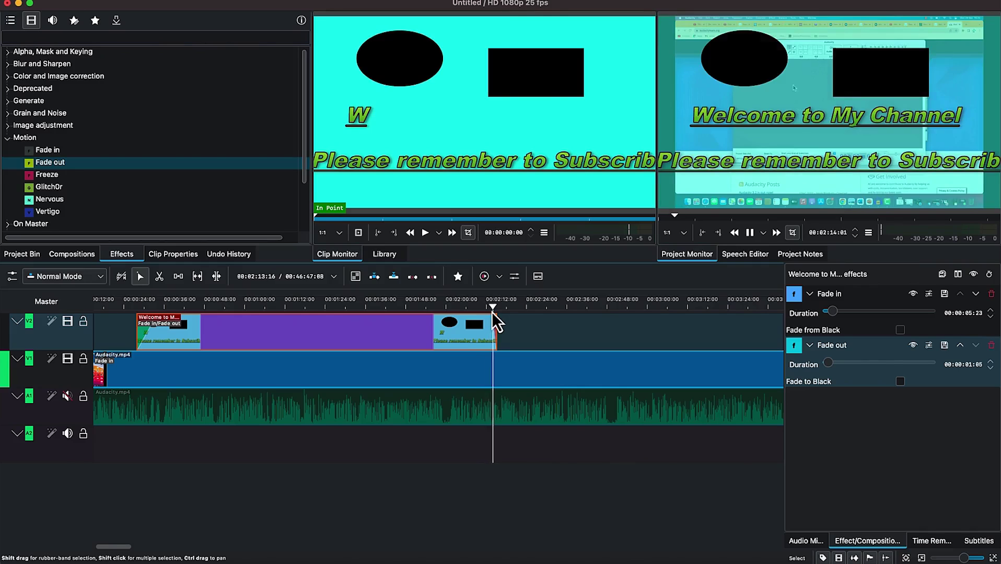
key(space)
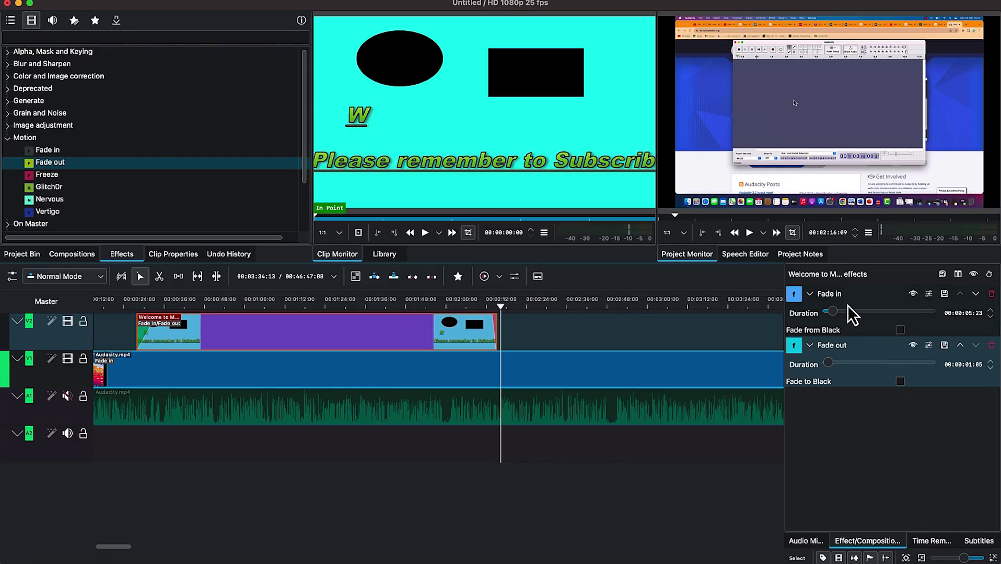
scroll(102, 160, down, 2)
scroll(102, 159, down, 2)
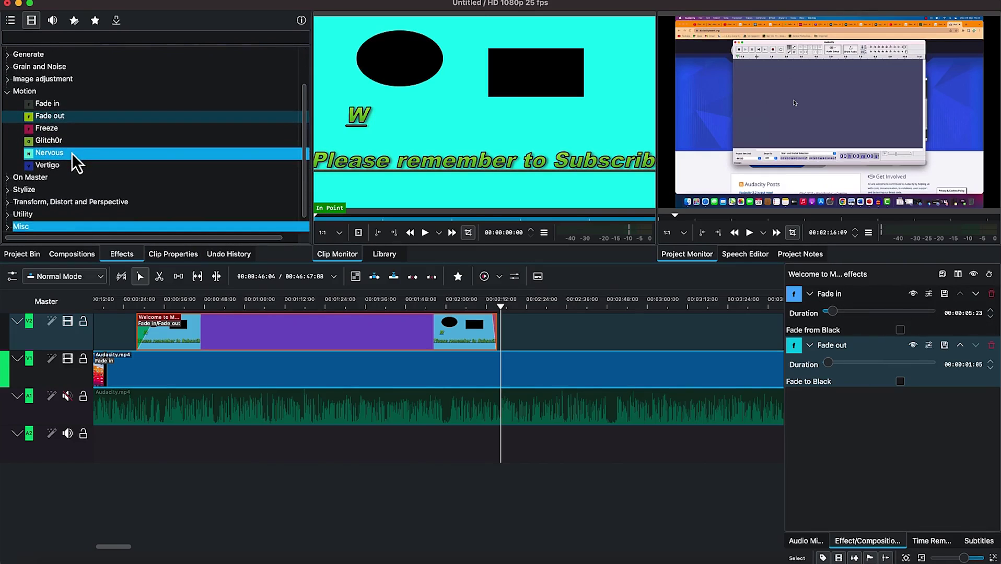
scroll(72, 153, up, 3)
scroll(72, 153, up, 1)
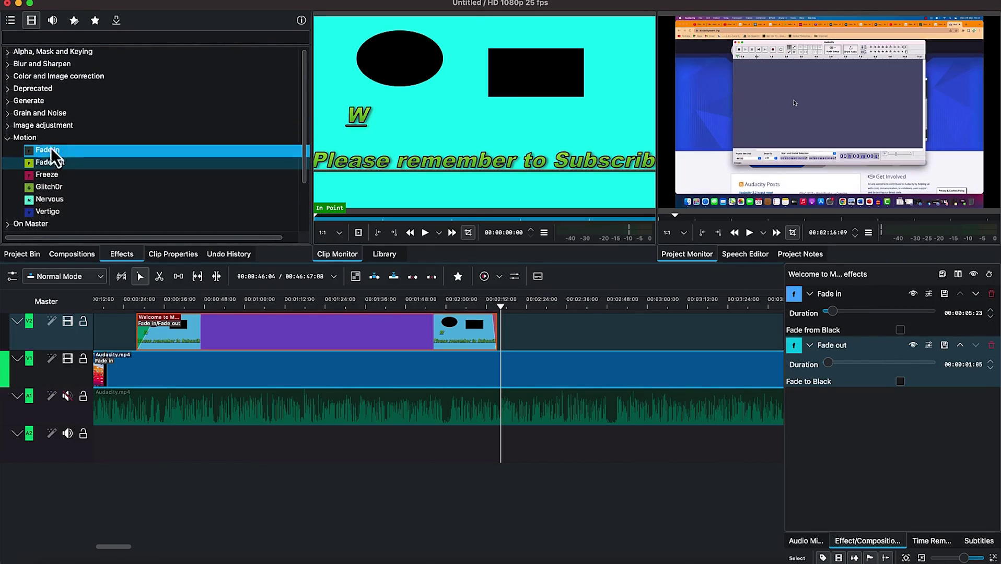